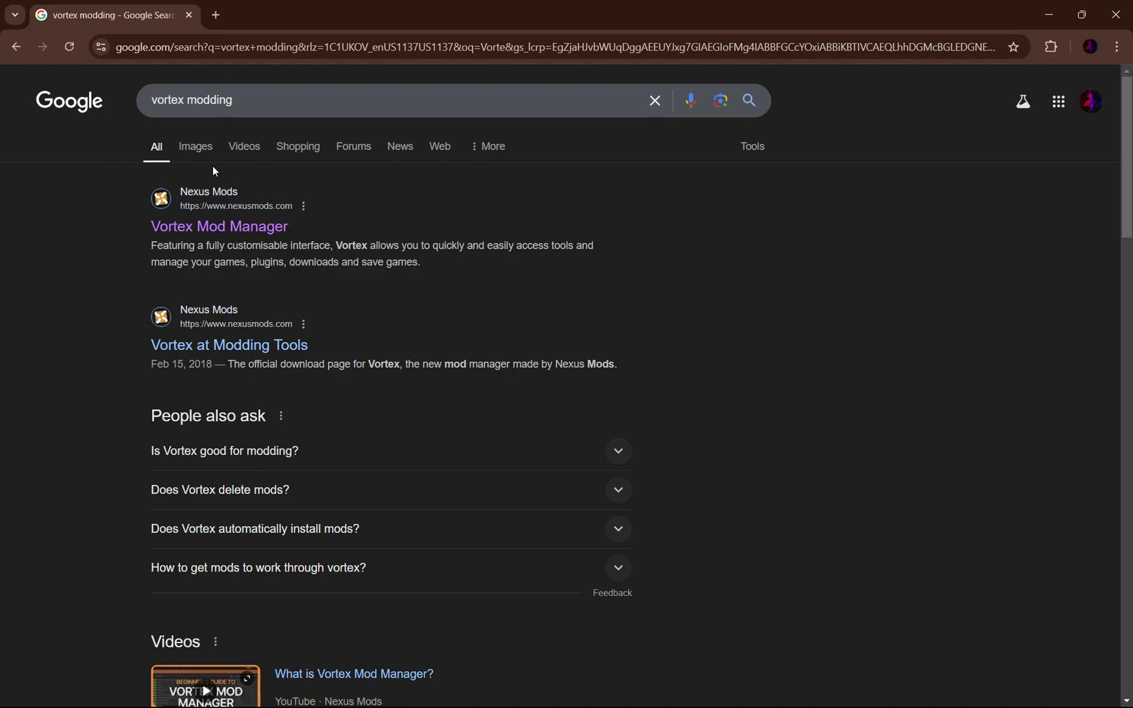
Step: Open the Vortex Mod Manager page and reach its Files tab showing main file 1.13.5 (162.7MB)
click(237, 231)
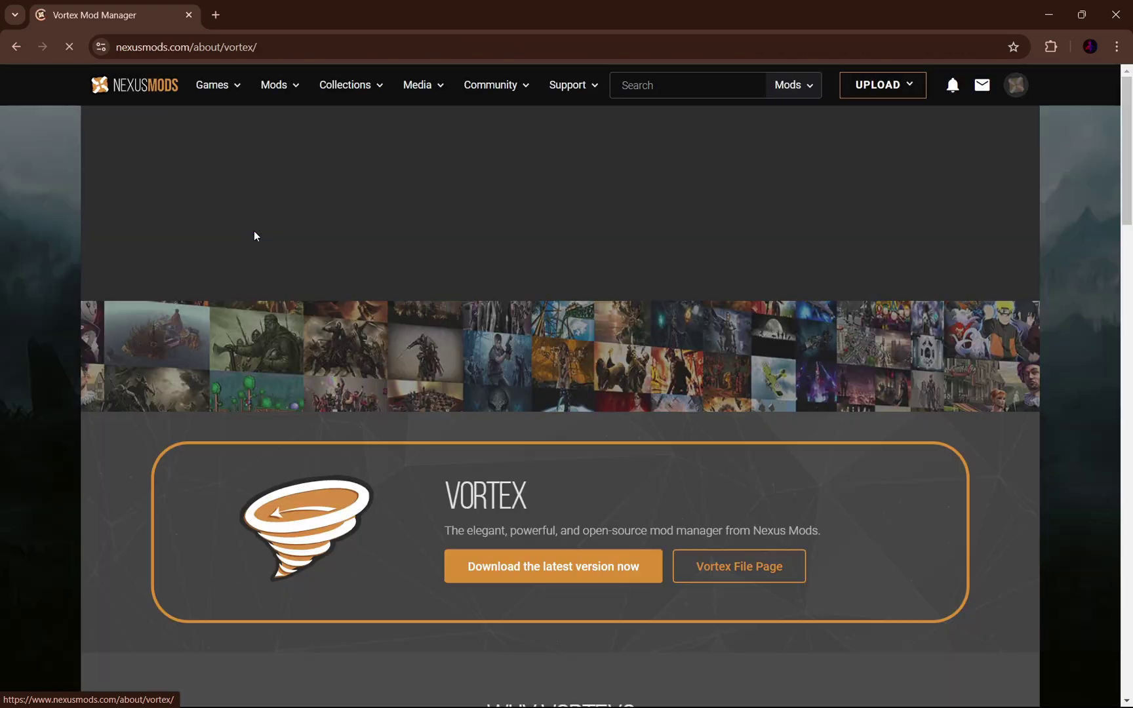
scroll(438, 284, down, 2)
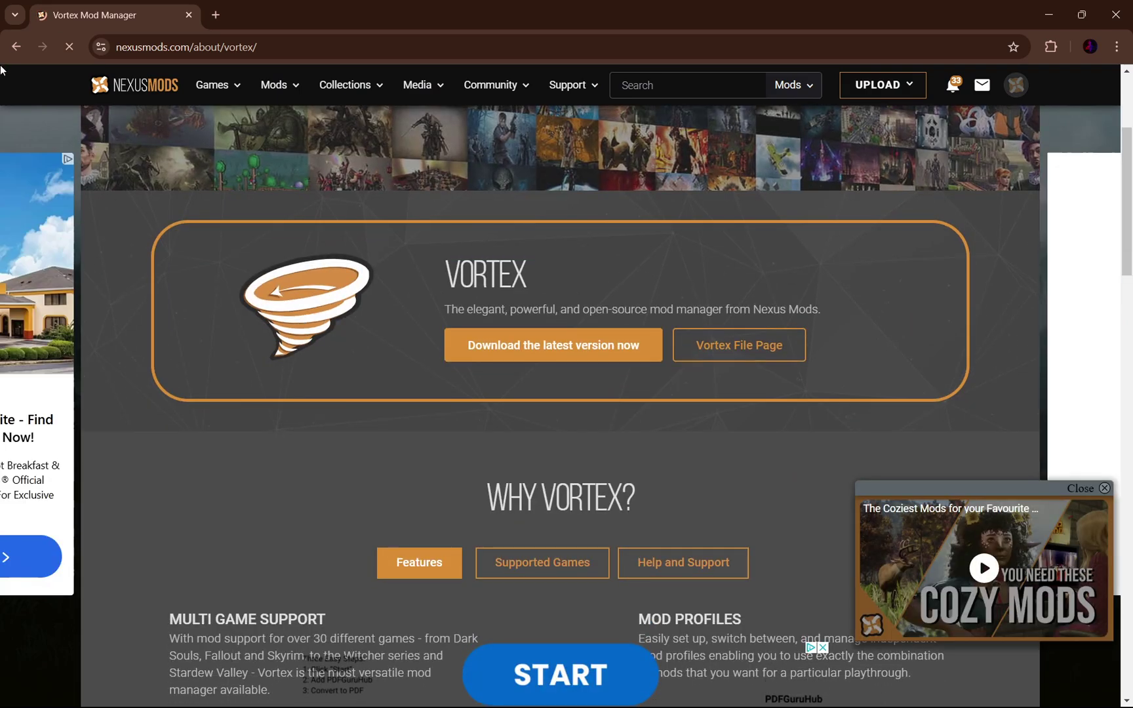
scroll(410, 220, down, 1)
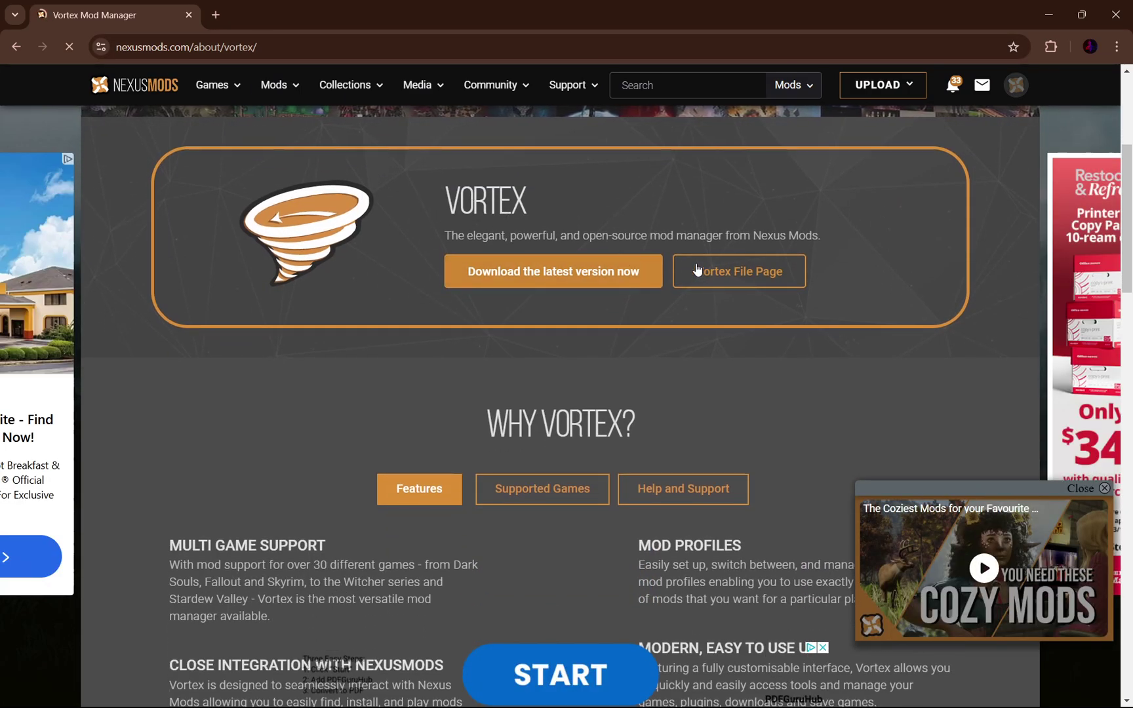
click(506, 273)
scroll(244, 363, down, 4)
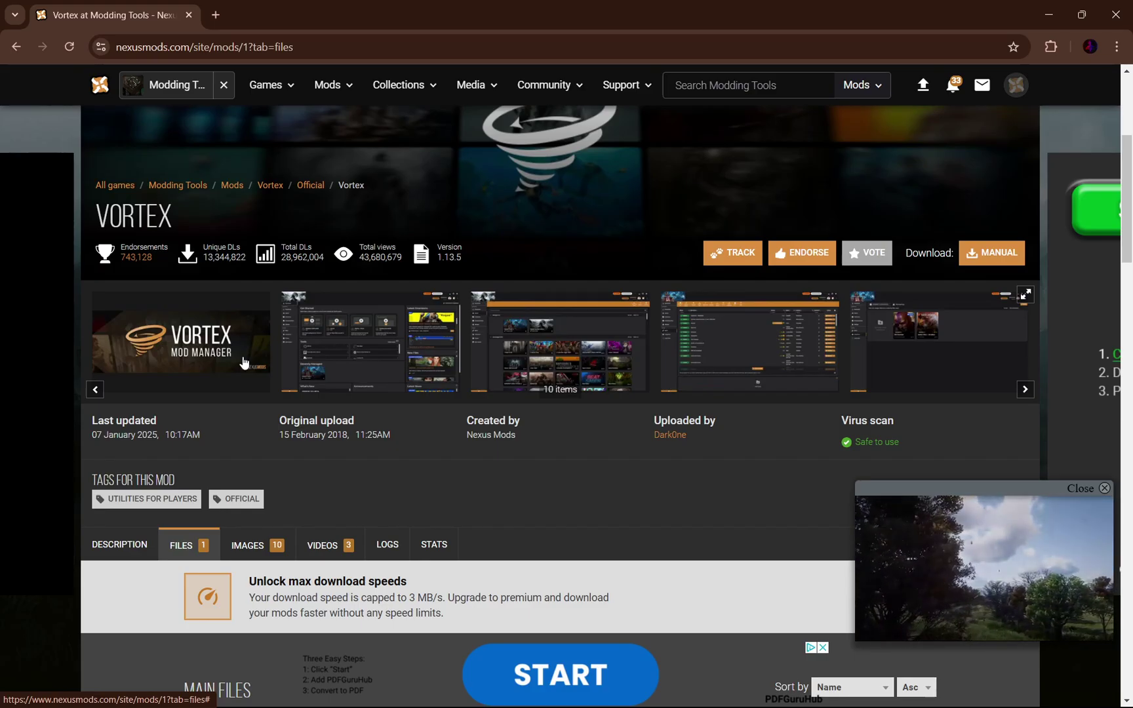
scroll(244, 363, down, 8)
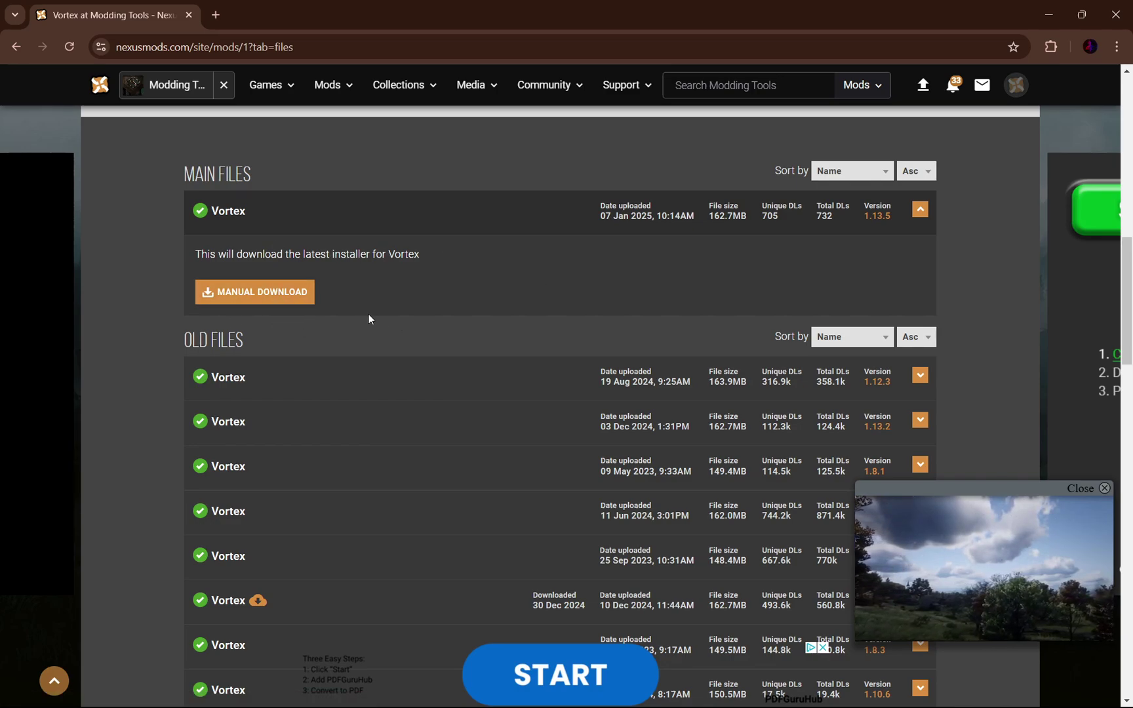
scroll(426, 295, down, 2)
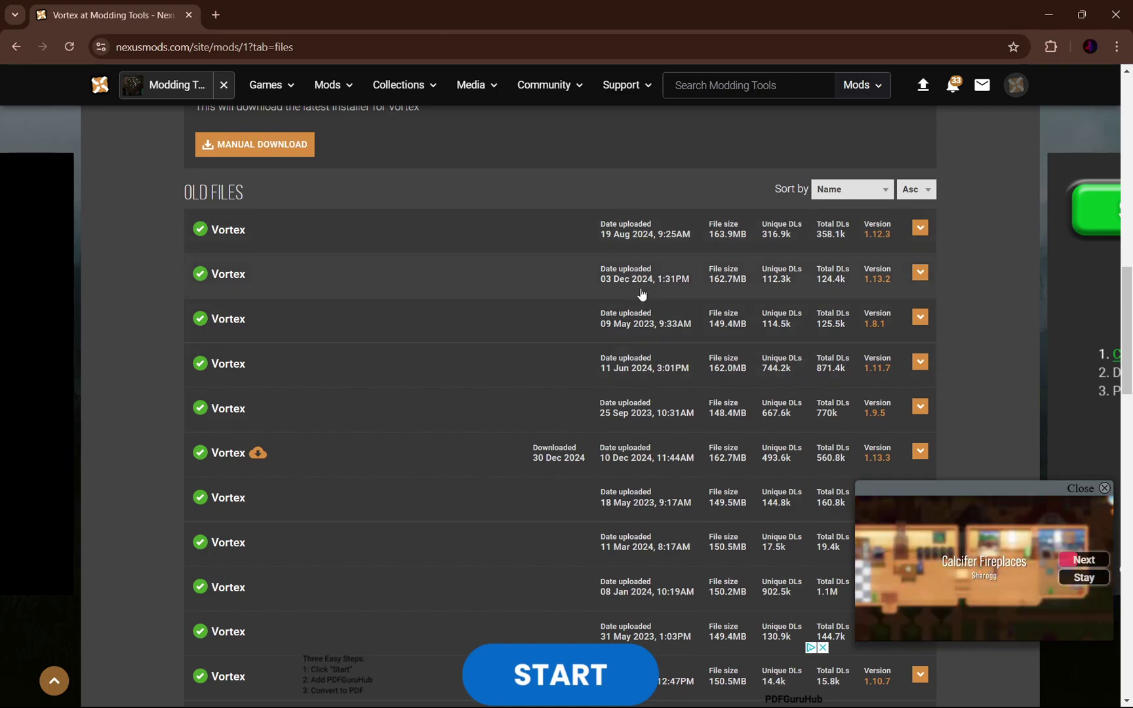
scroll(640, 250, up, 3)
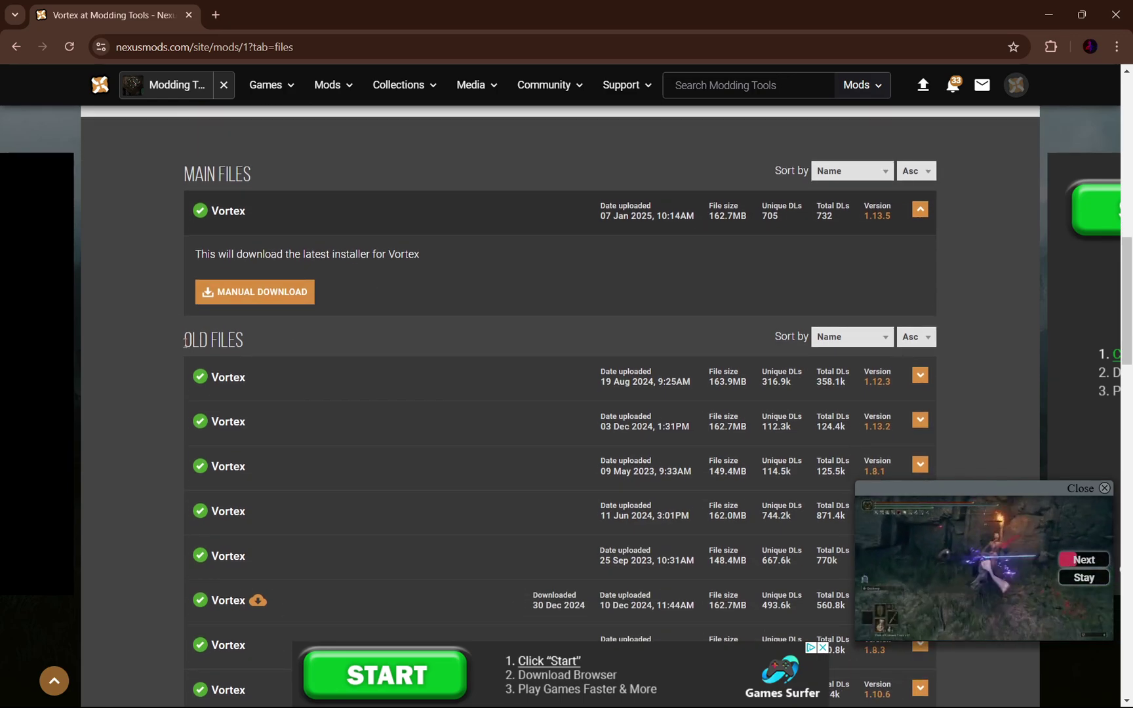
drag(185, 339, 573, 316)
scroll(267, 445, up, 3)
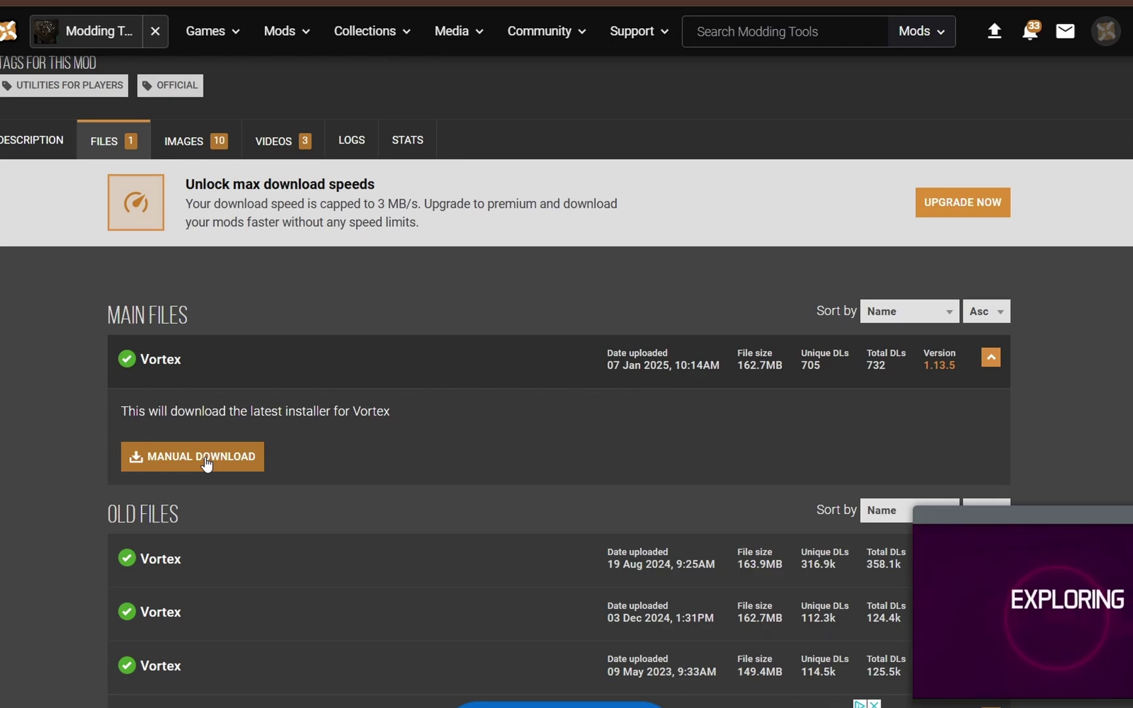
Step: Choose manual download for the Vortex 1.13.5 main file to see its .NET 6.0+ and Windows 10 requirements
click(205, 458)
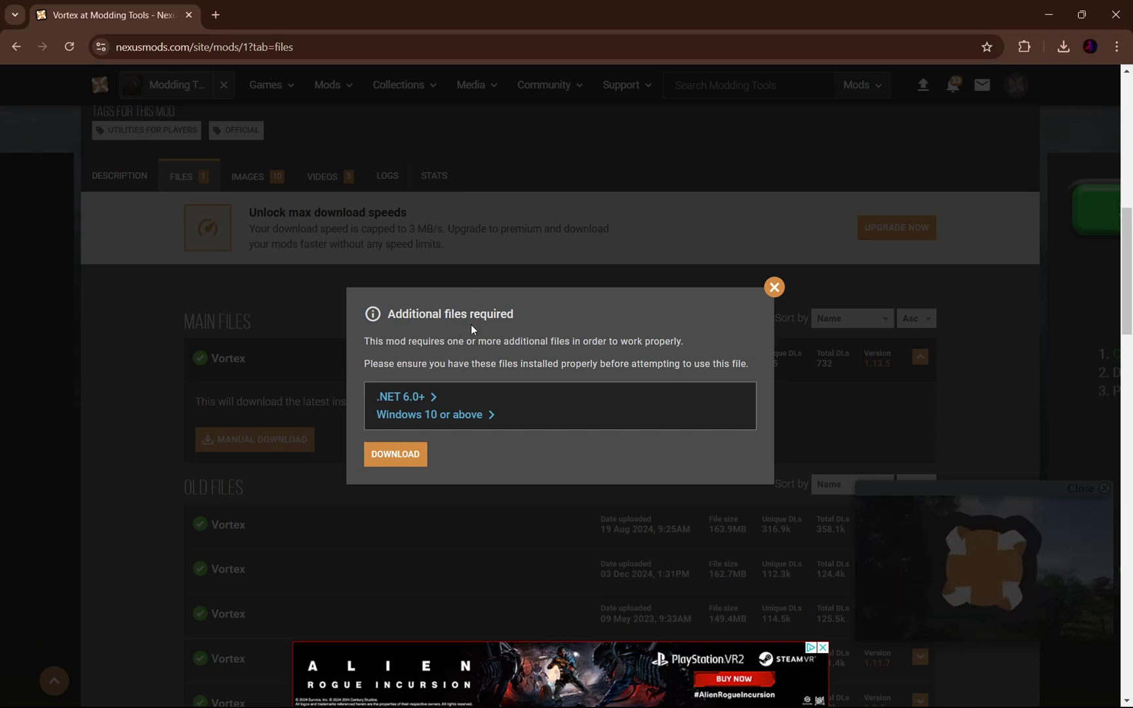
Step: Proceed past the requirements notice and take the slow download of the Vortex-1-1-13-5-1736244893.exe installer
click(407, 454)
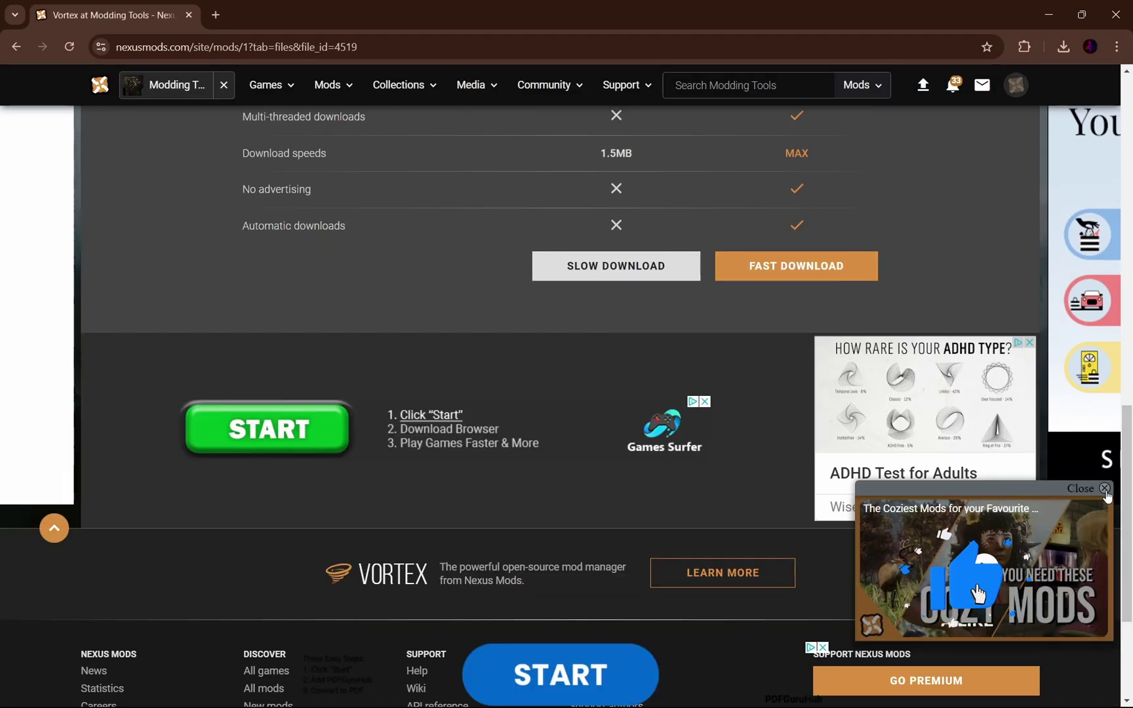
click(1106, 489)
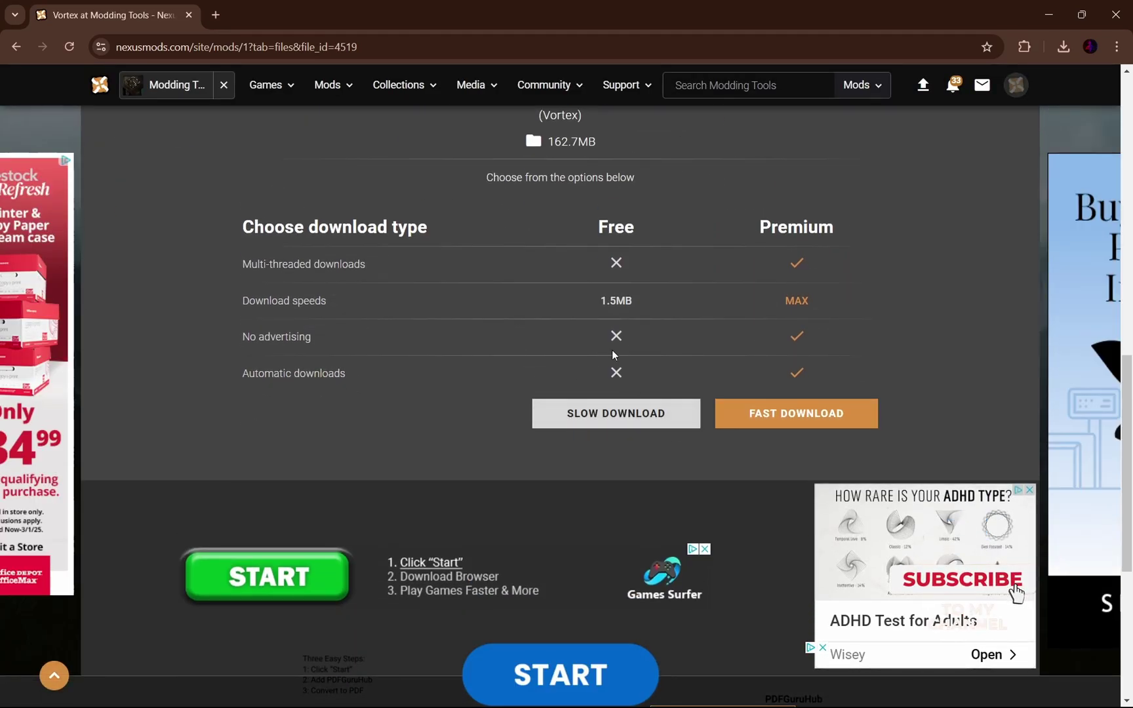
scroll(675, 366, up, 1)
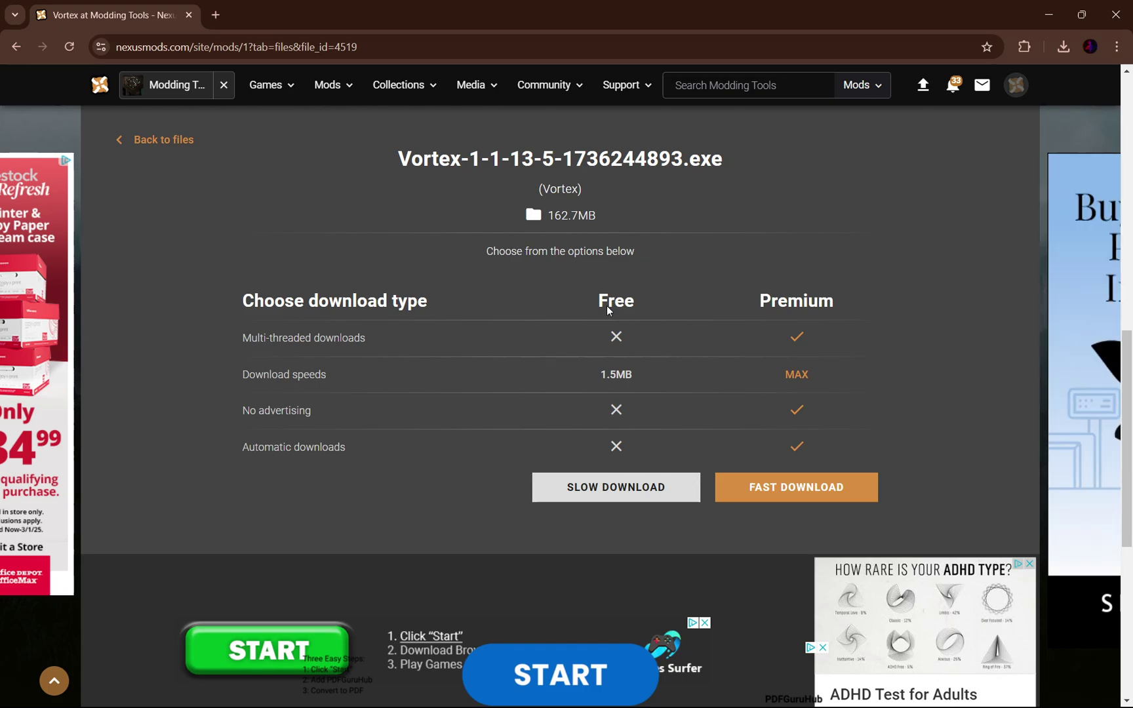
scroll(609, 312, up, 3)
scroll(620, 323, down, 2)
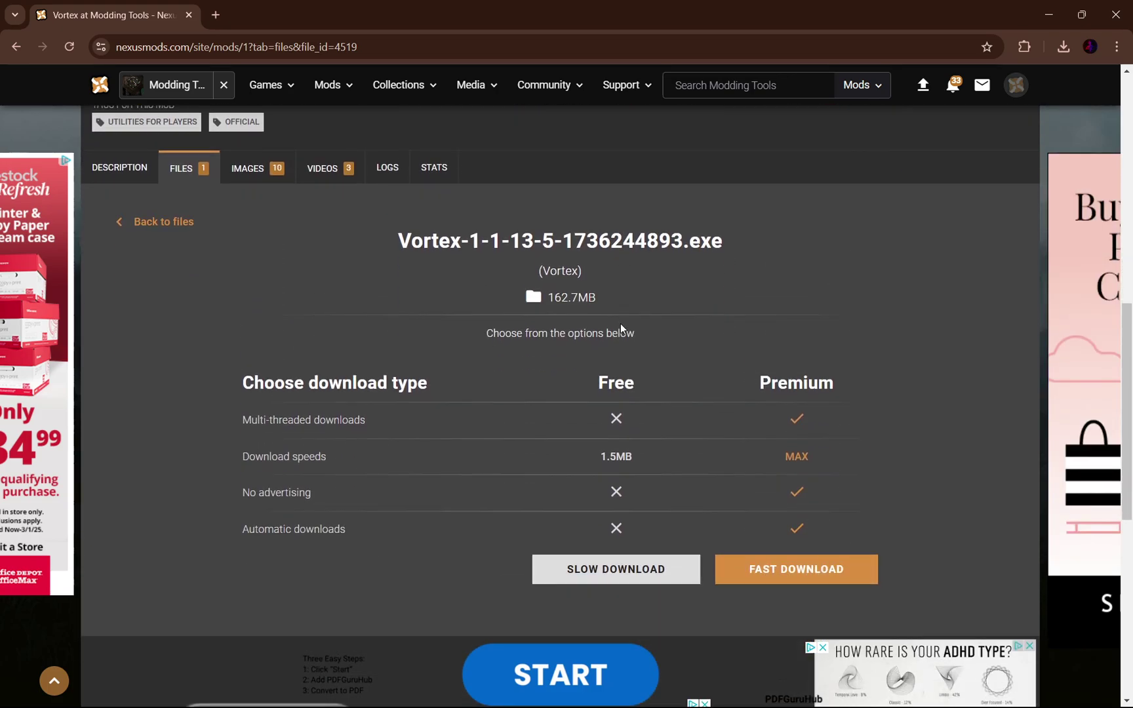
scroll(616, 339, down, 1)
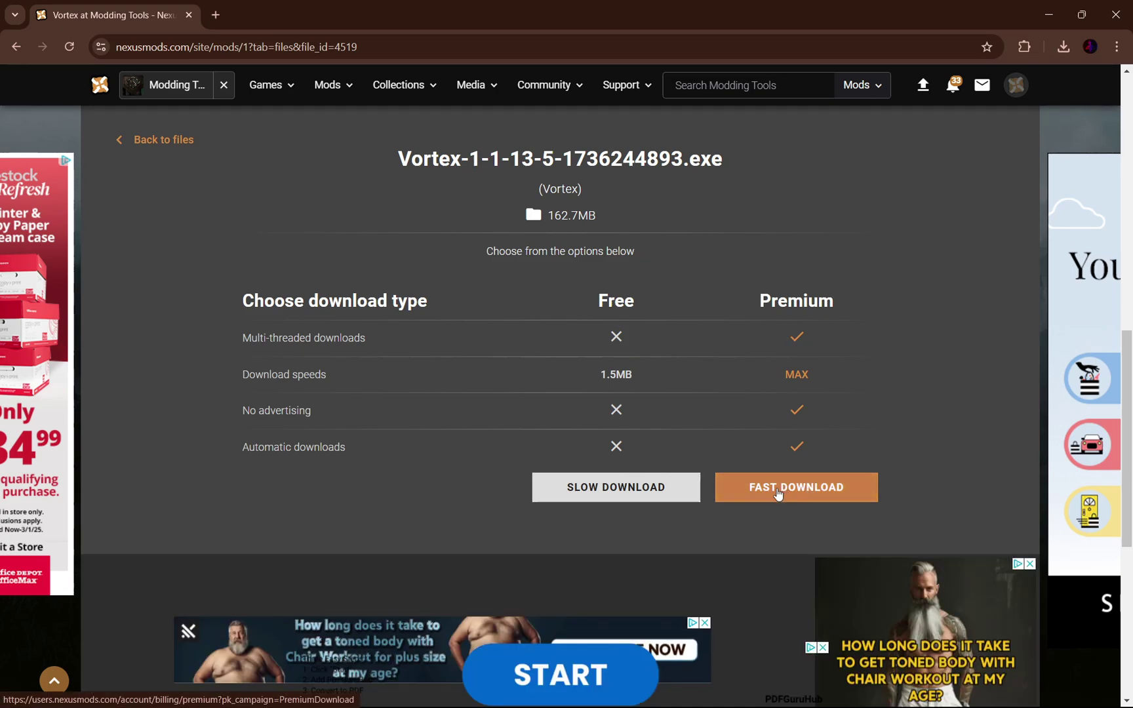
click(649, 487)
scroll(621, 394, up, 2)
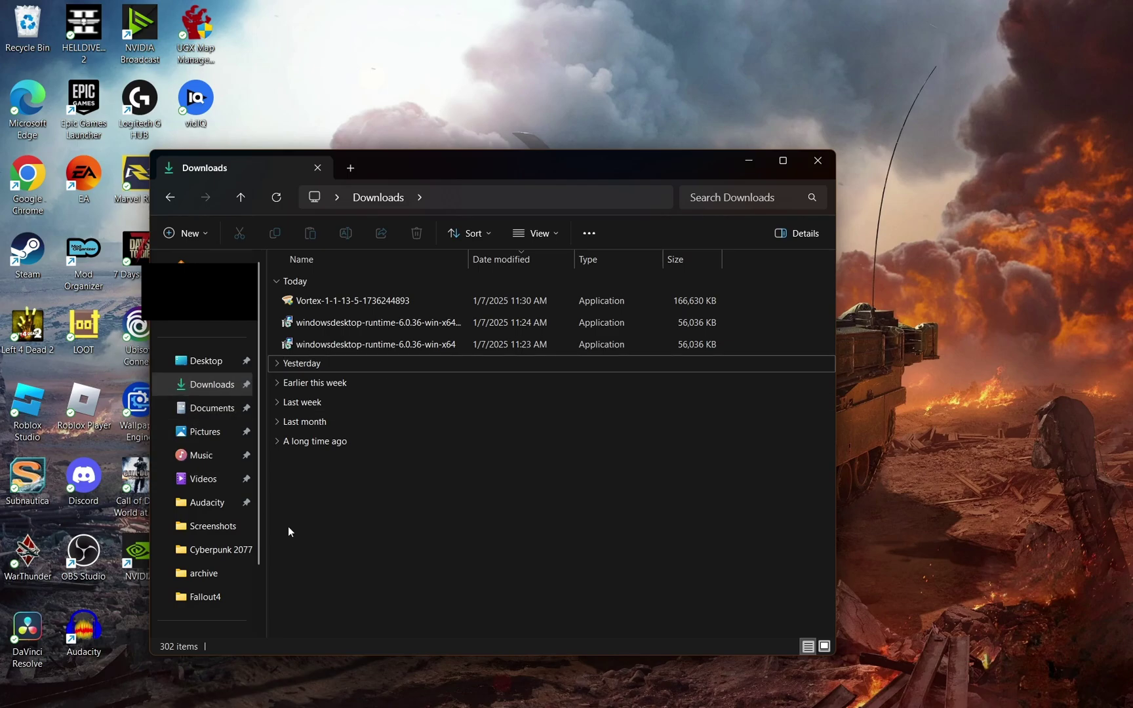
mouse_move(427, 702)
mouse_move(538, 696)
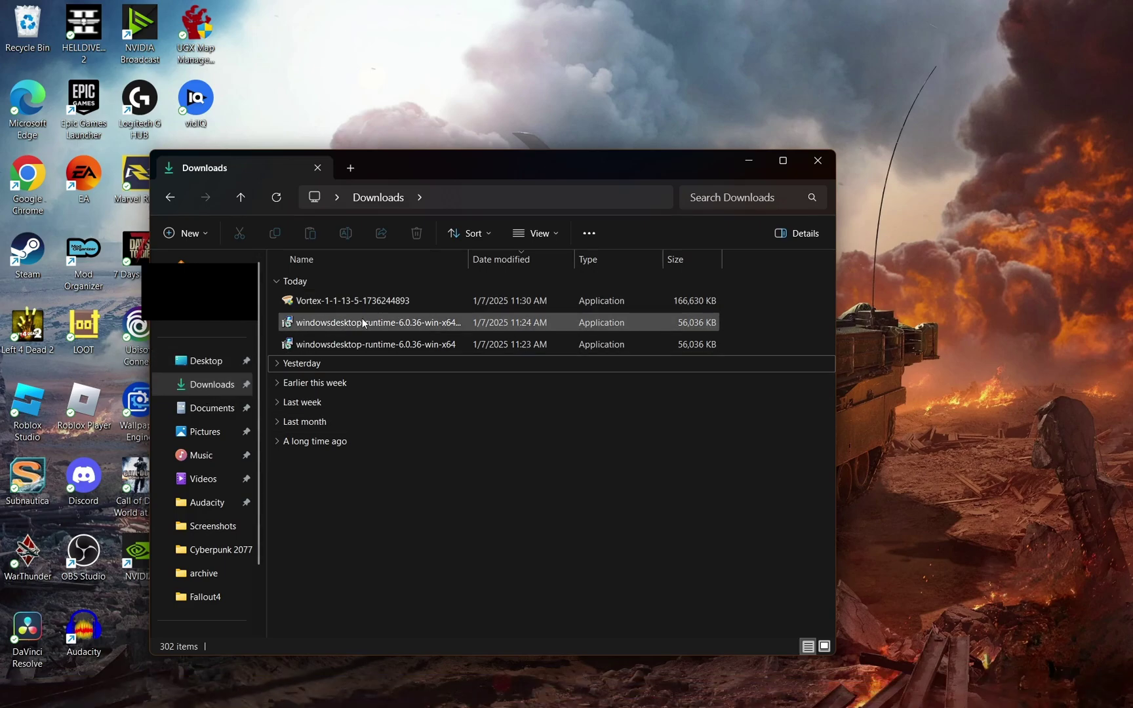
Step: Install Vortex into the default Black Tree Gaming Ltd\Vortex folder, unchecking Run Vortex at completion
double_click(332, 301)
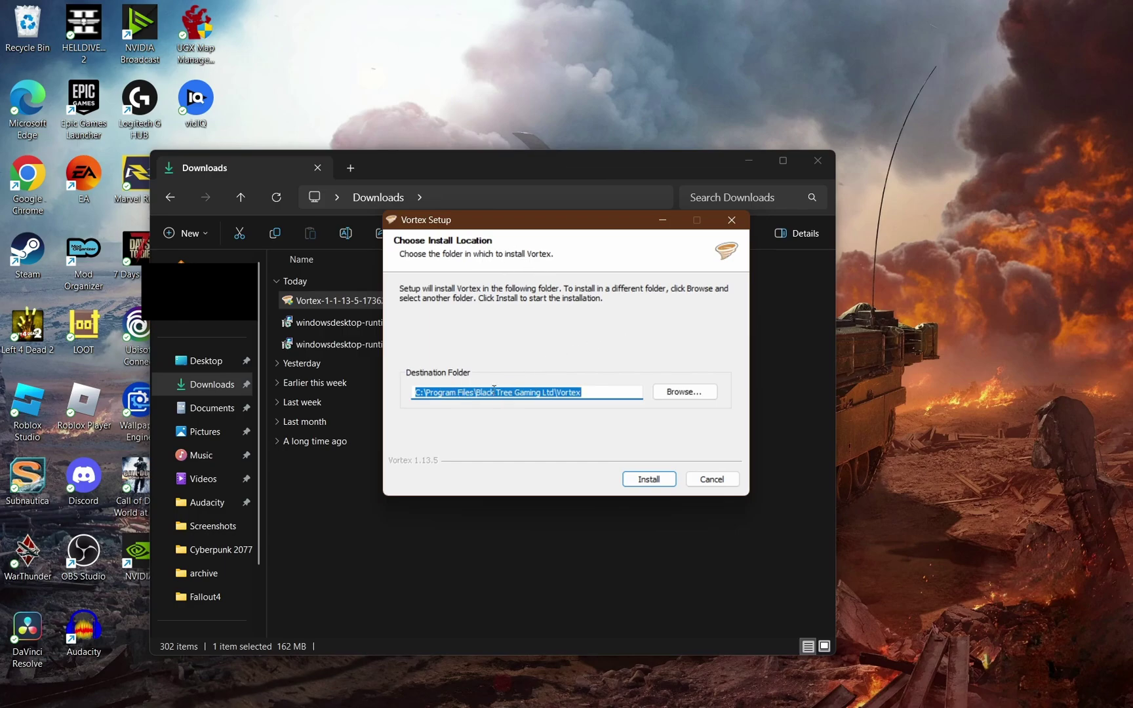
click(648, 479)
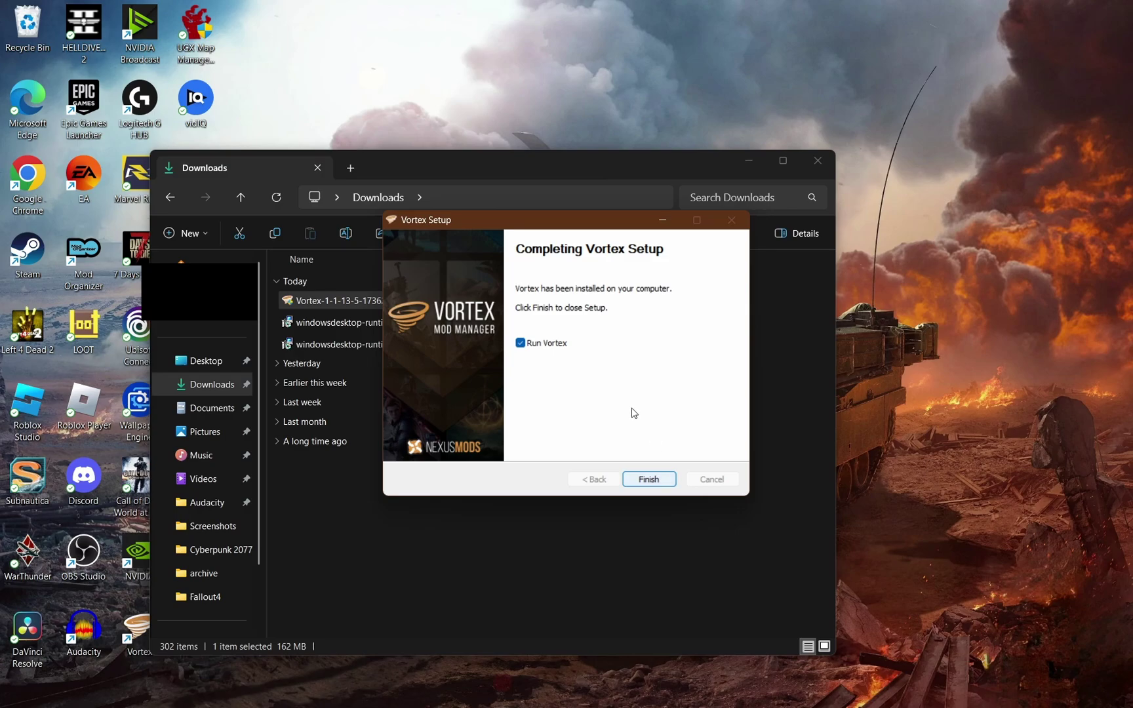
click(520, 347)
Step: Re-enable Run Vortex, then start Vortex 1.13.5 from its desktop shortcut to reach the Dashboard
click(528, 349)
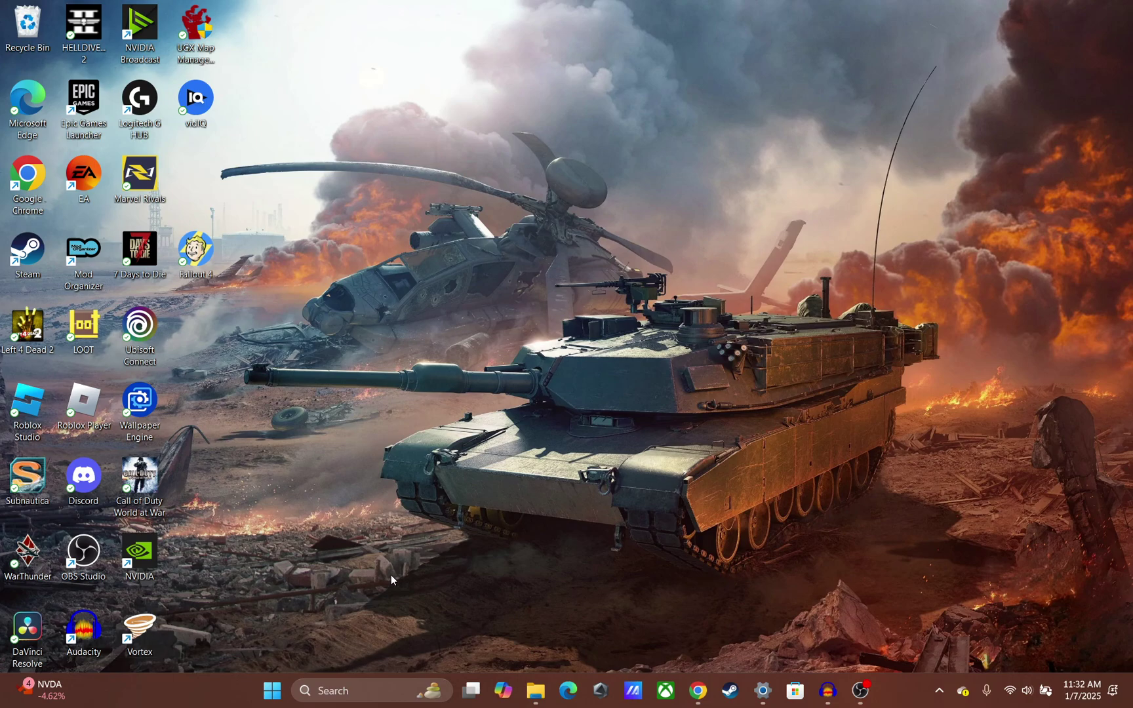
double_click(160, 655)
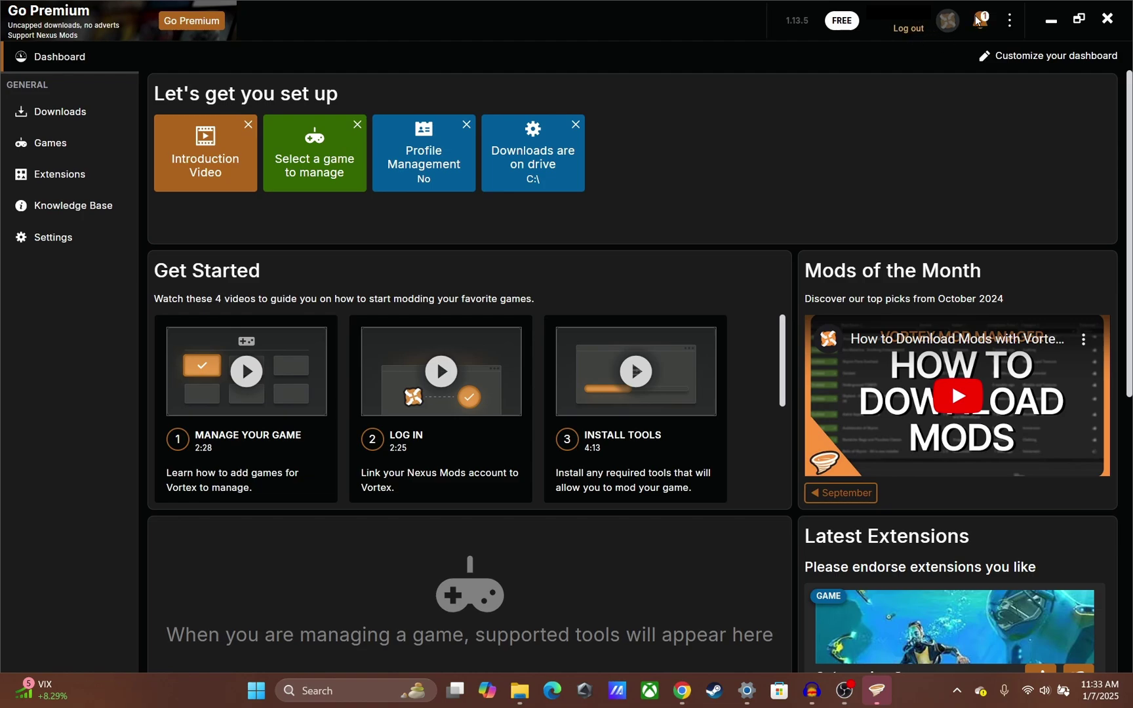
Step: Log out of Nexus Mods in Vortex and start logging back in through the browser
click(909, 28)
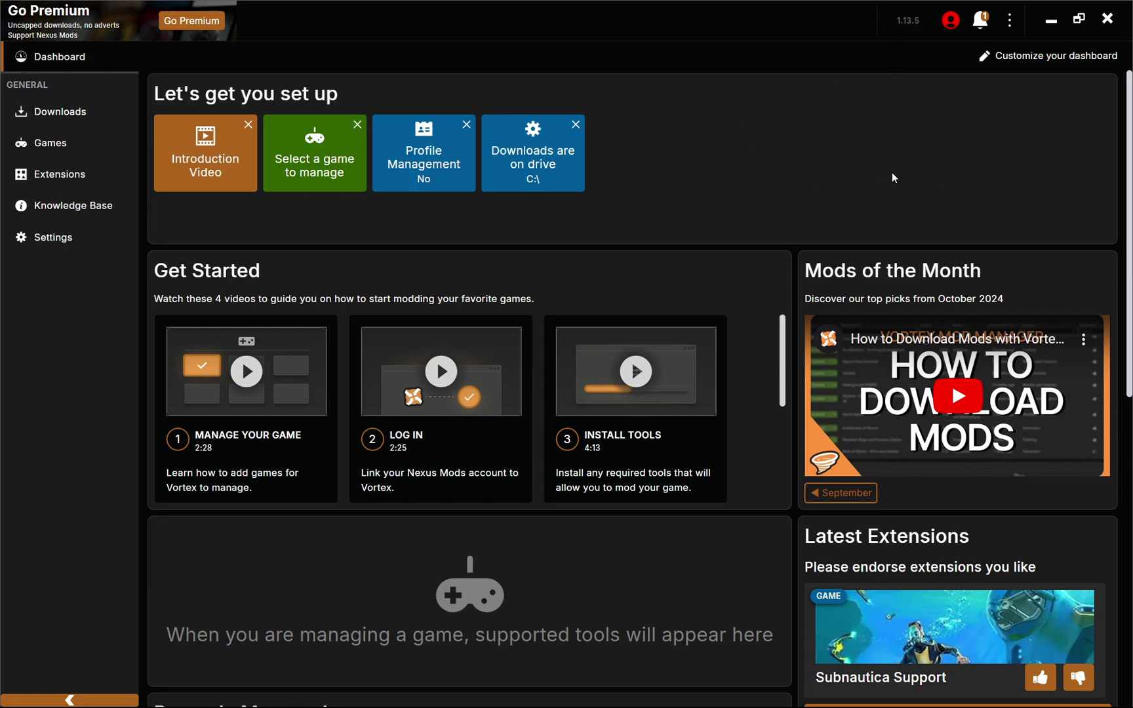
click(949, 24)
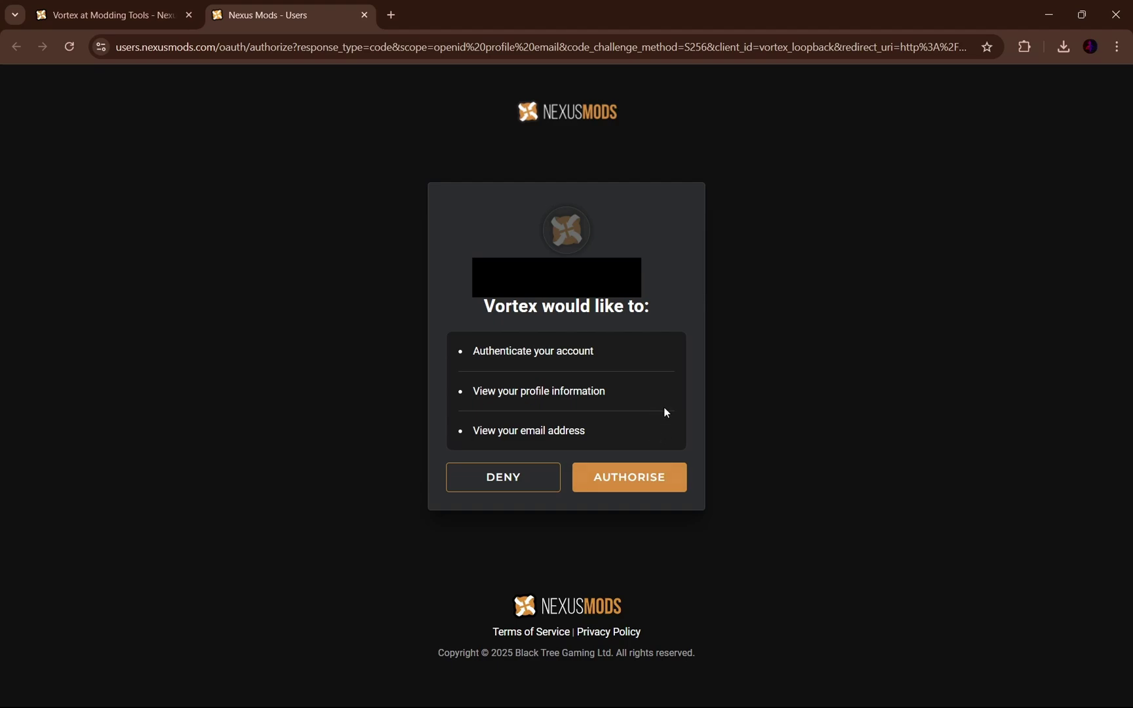
Step: Authorise Vortex Mod Manager on Nexus Mods and continue to complete the login
click(634, 484)
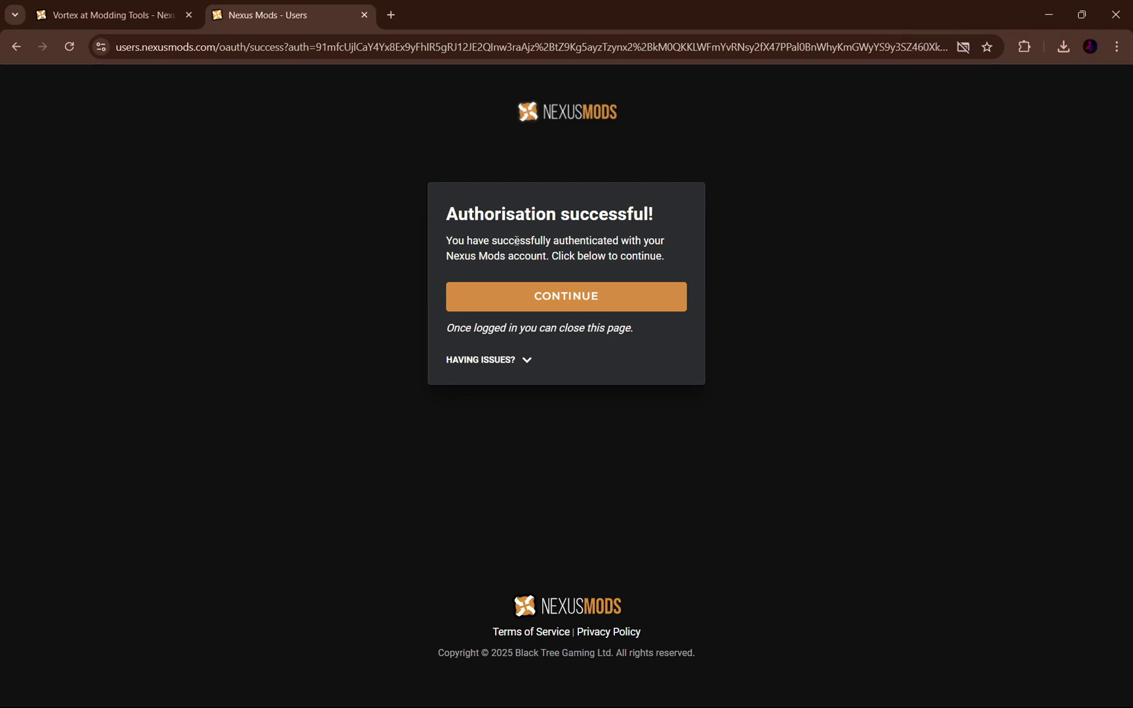
click(563, 294)
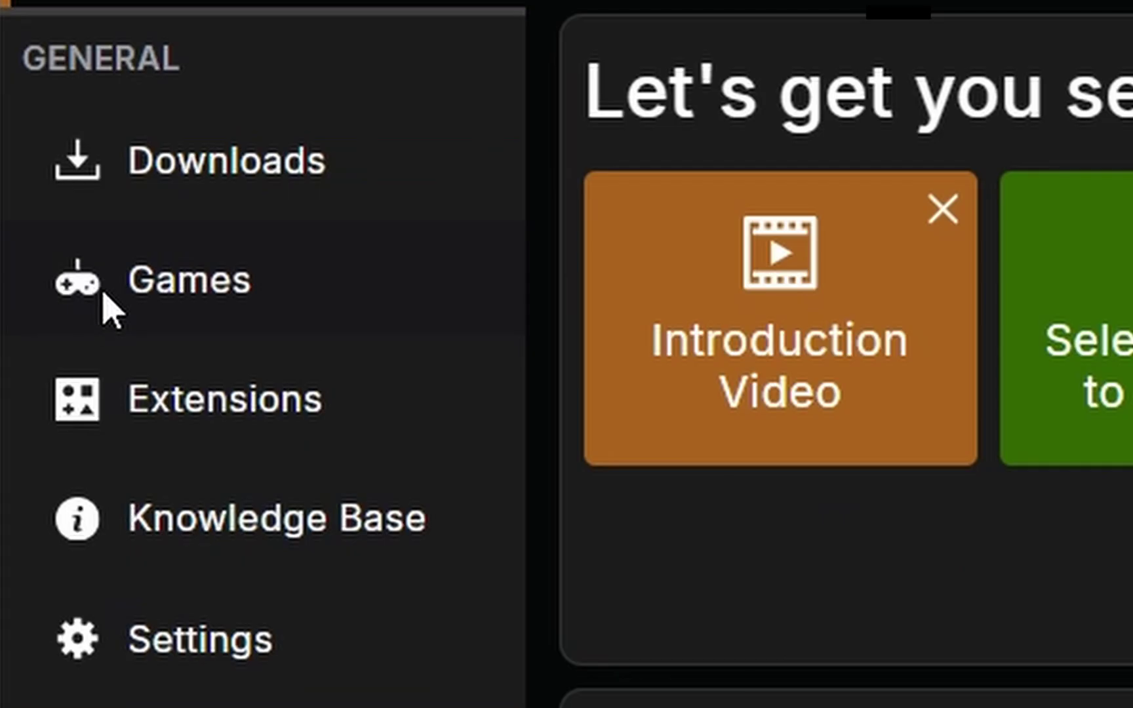
click(29, 147)
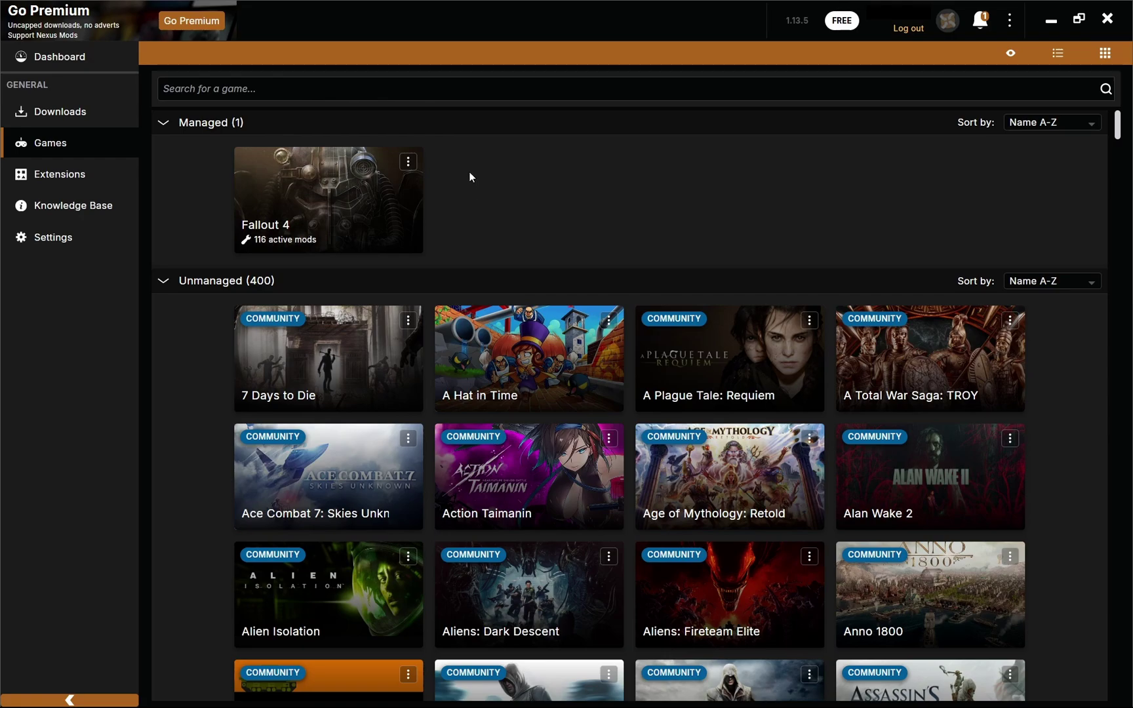
mouse_move(391, 203)
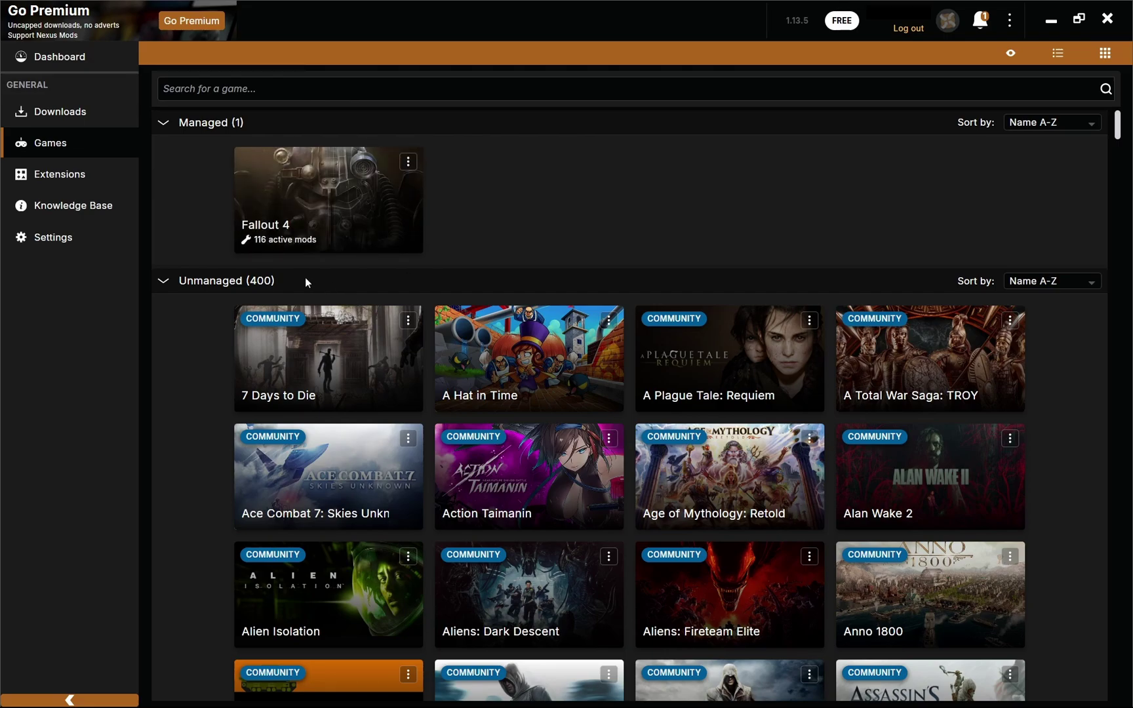
scroll(481, 201, down, 1)
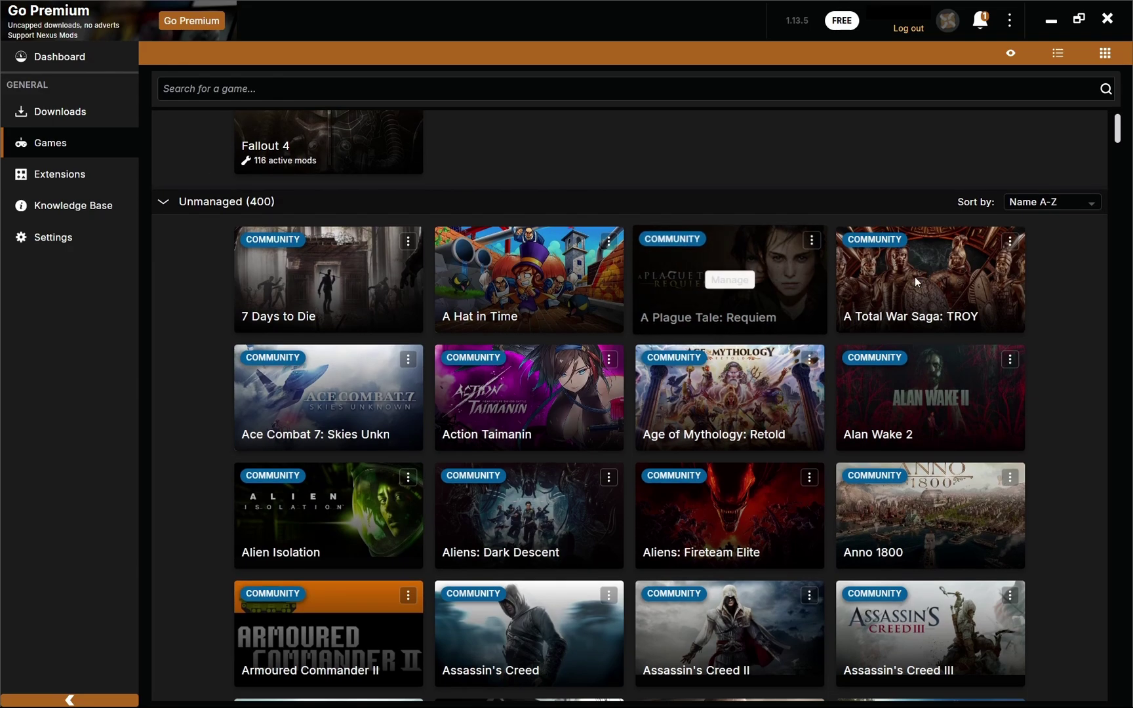
scroll(915, 277, down, 3)
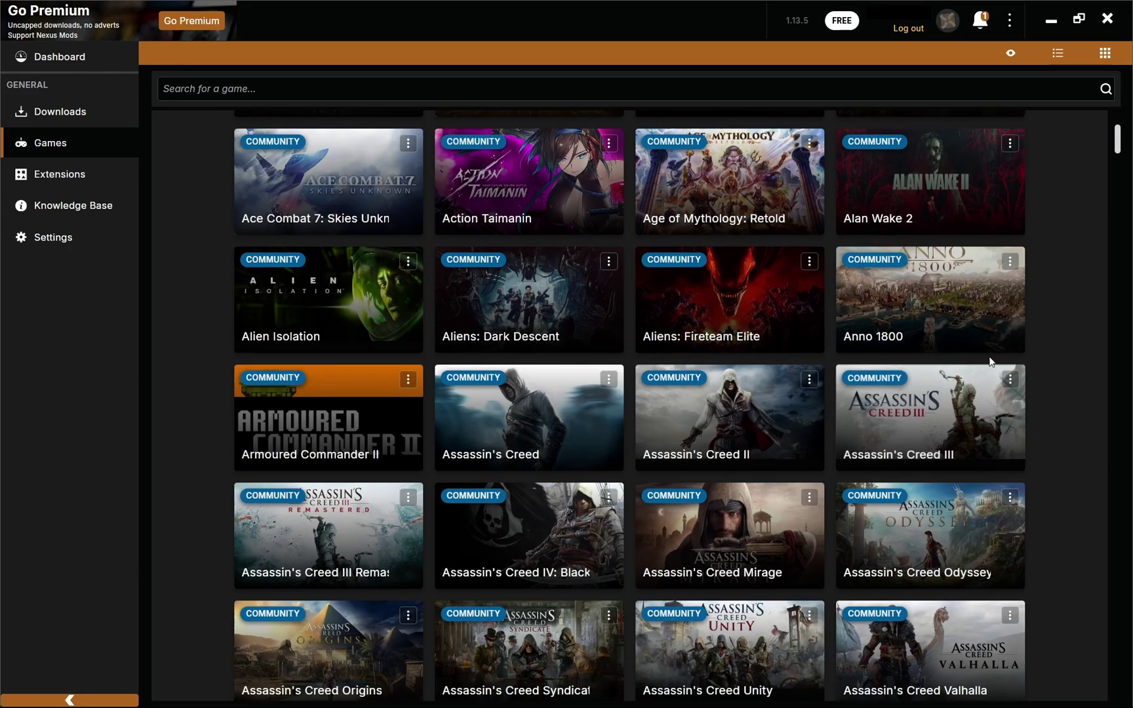
scroll(1013, 368, down, 5)
scroll(1023, 400, up, 7)
Step: Search the Games page for 'Subnau' to list Subnautica and Subnautica: Below Zero
scroll(1026, 404, up, 3)
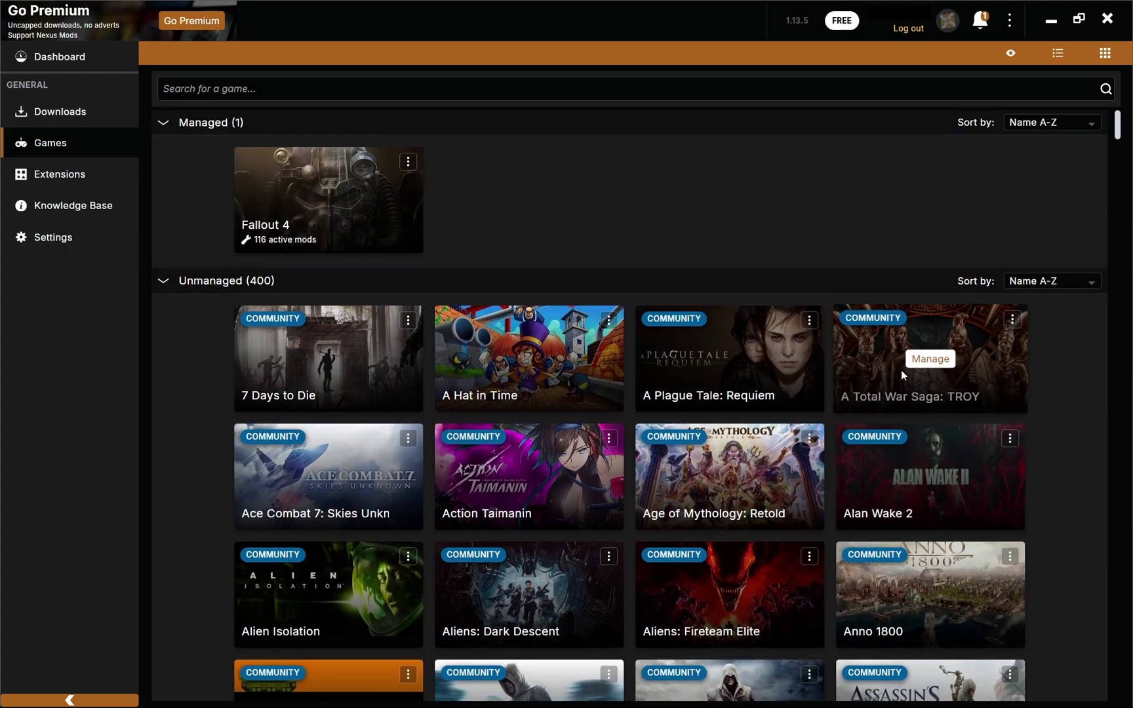
click(380, 93)
text(Subnau)
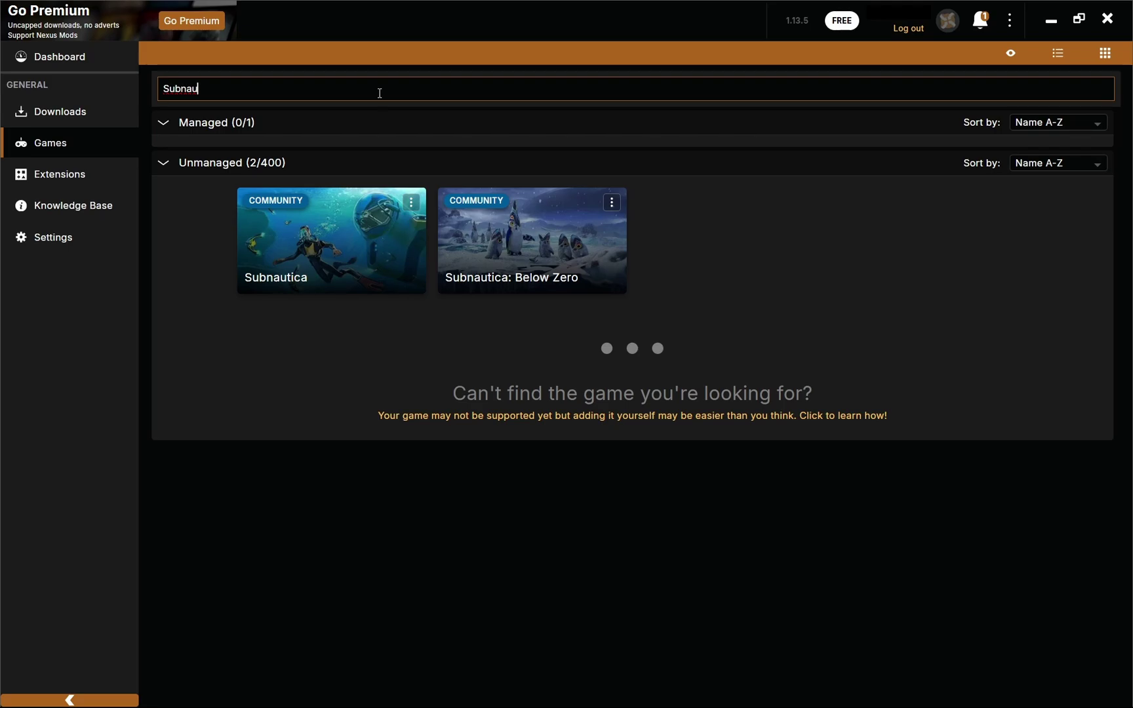
mouse_move(346, 213)
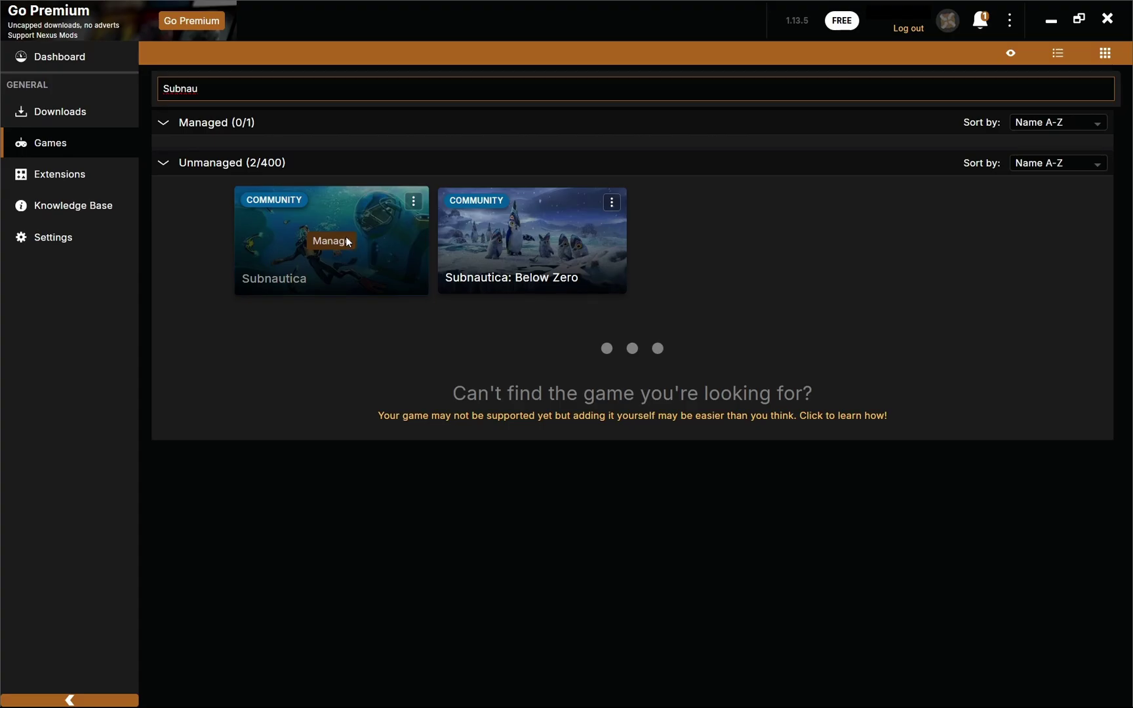
Step: Manage Subnautica and accept downloading the Subnautica Support extension
click(347, 242)
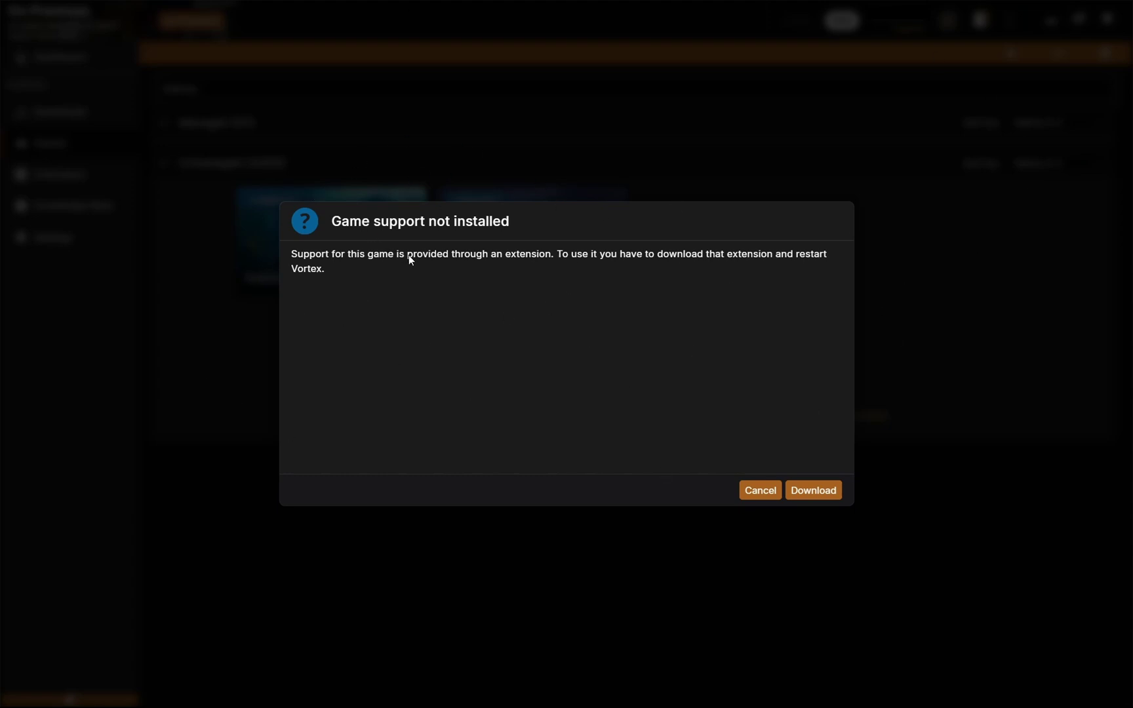
click(832, 490)
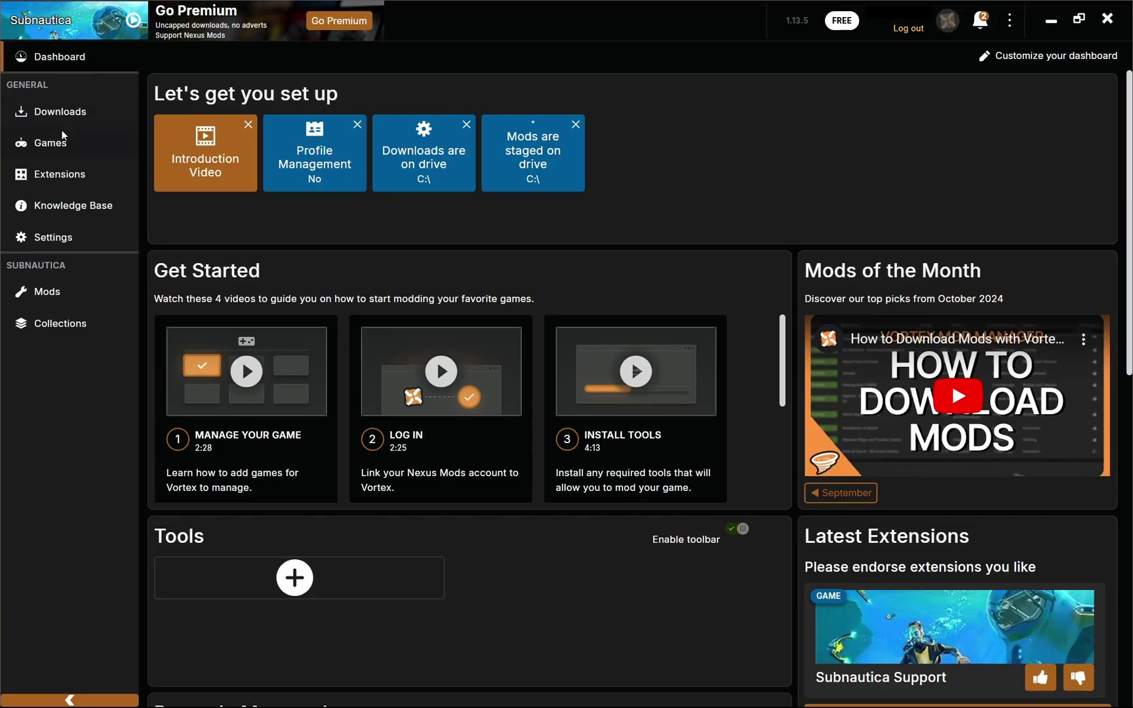
Step: Open the Games page to confirm Subnautica now appears under Managed beside Fallout 4
click(61, 143)
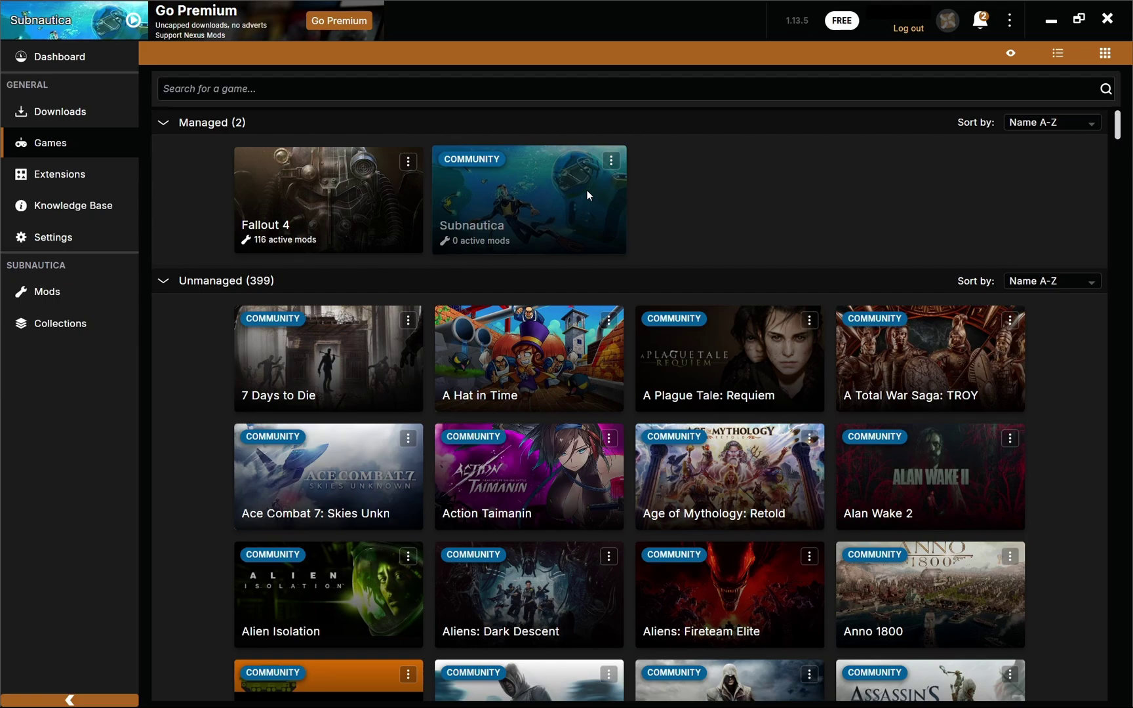
click(77, 176)
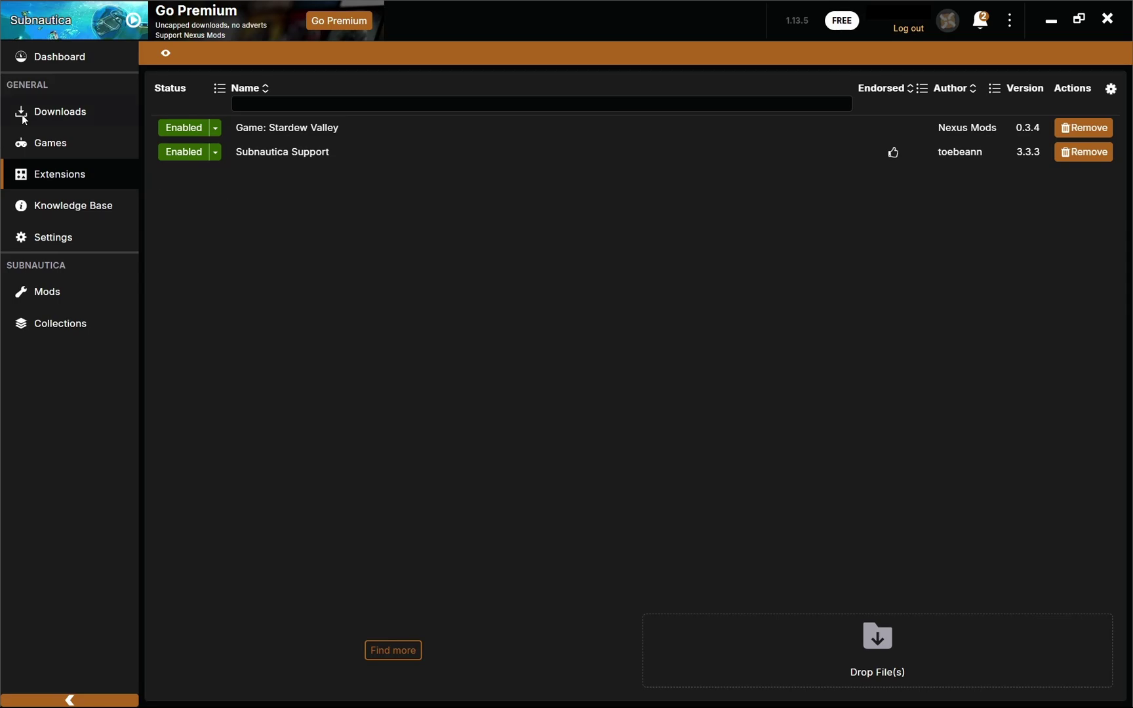
Step: Return to the Games page and check notifications for the BepInEx-not-installed warning for Subnautica
click(63, 143)
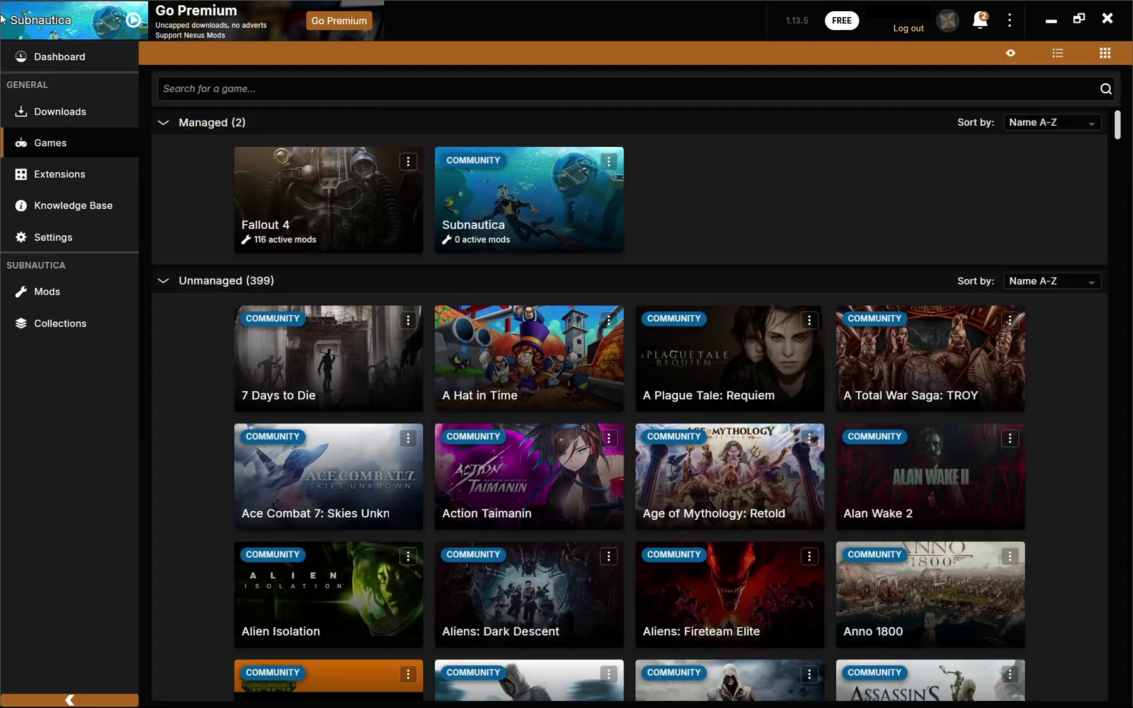
mouse_move(599, 141)
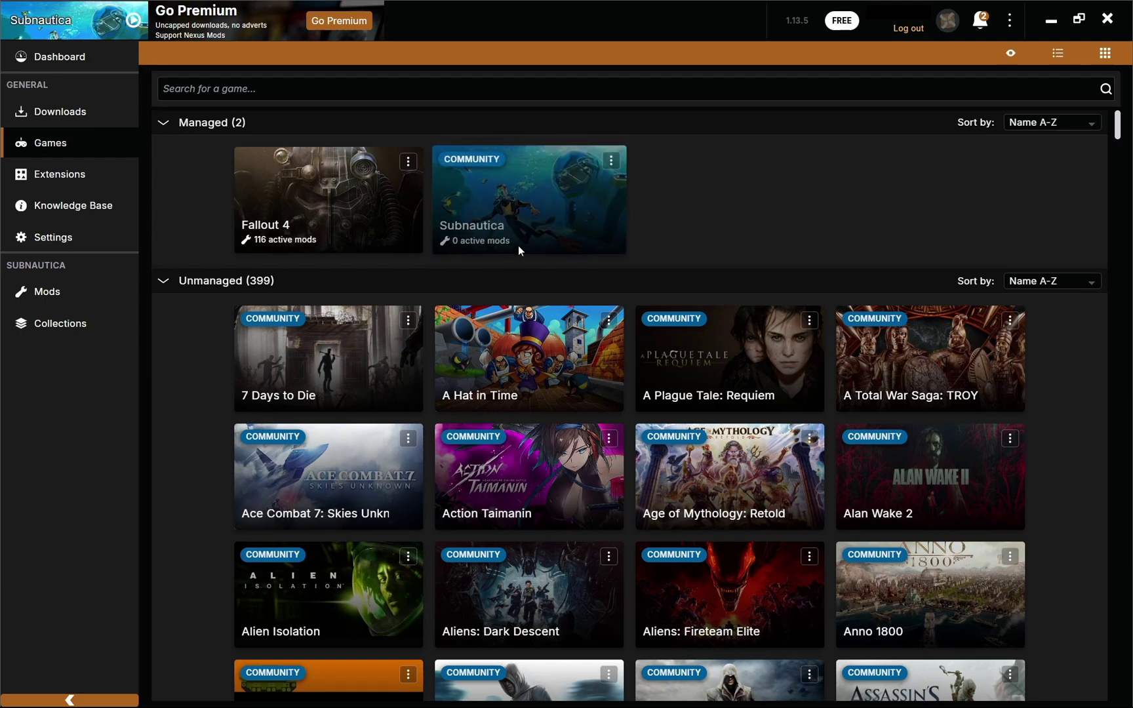
click(983, 23)
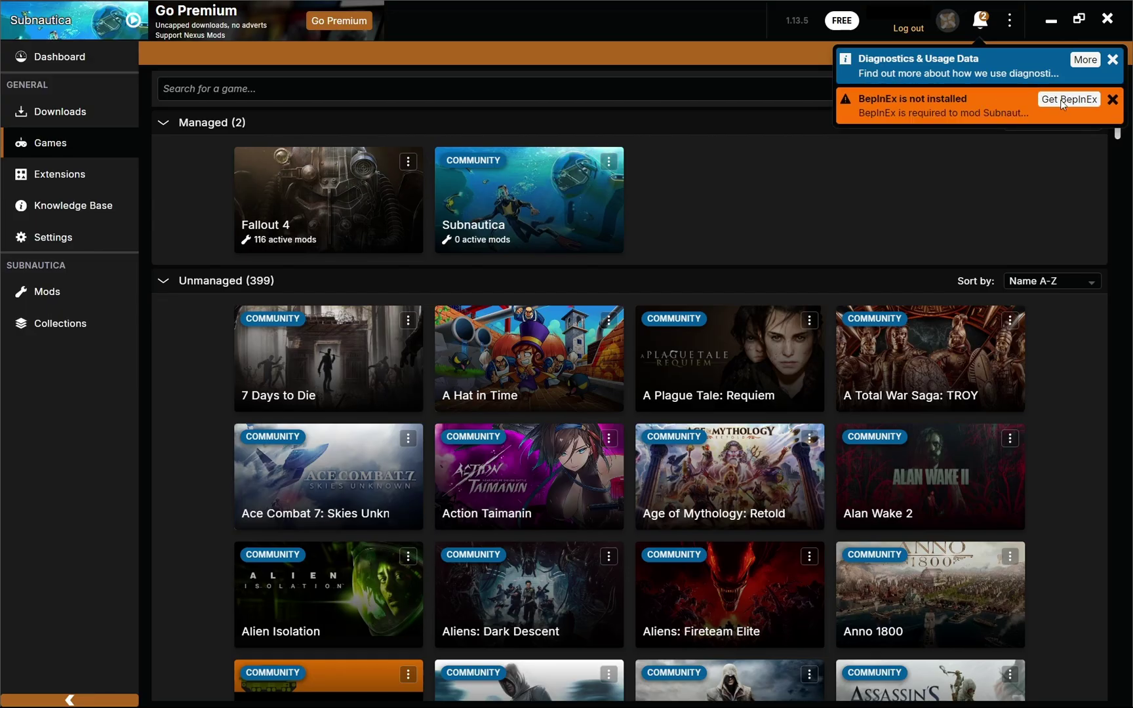
Step: Manually download the main Tobey's BepInEx Pack file (4.0MB) from Nexus Mods using the free slow download
click(1068, 100)
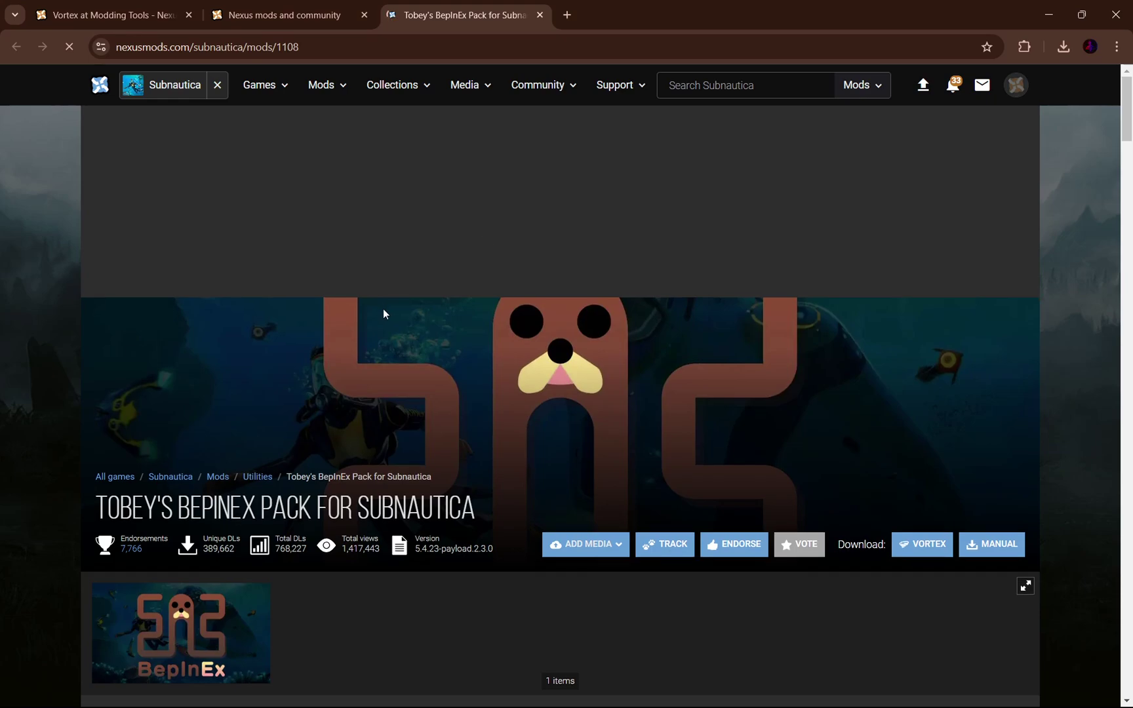
scroll(256, 337, down, 3)
scroll(354, 230, down, 3)
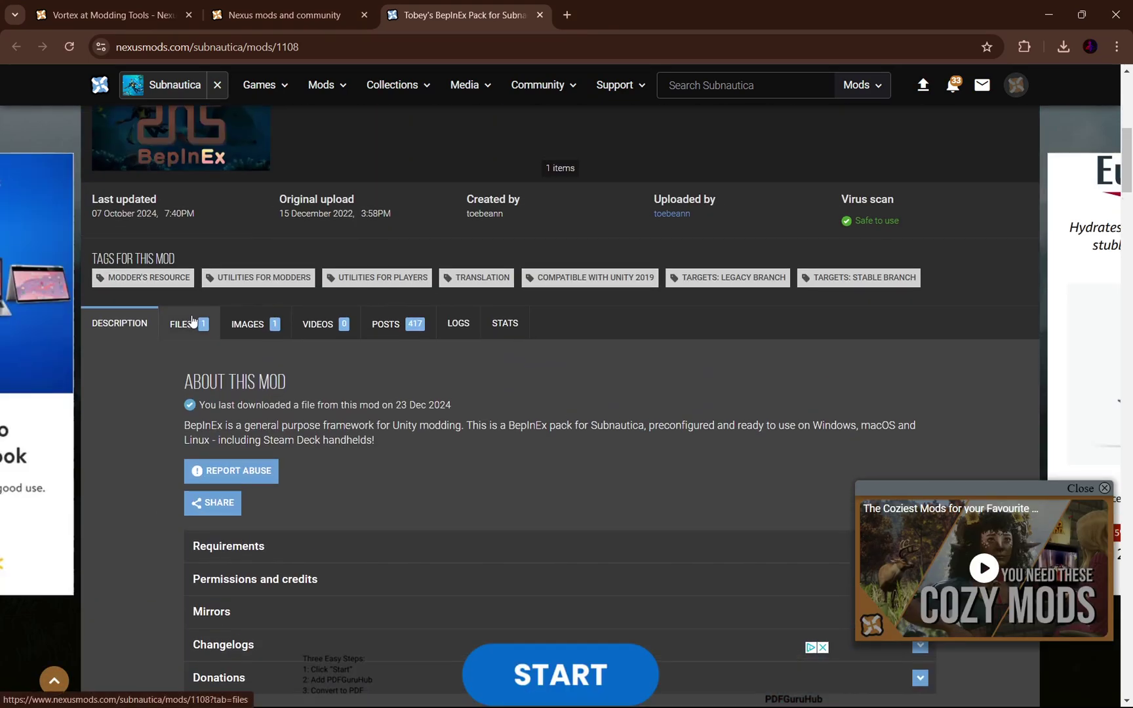
click(193, 322)
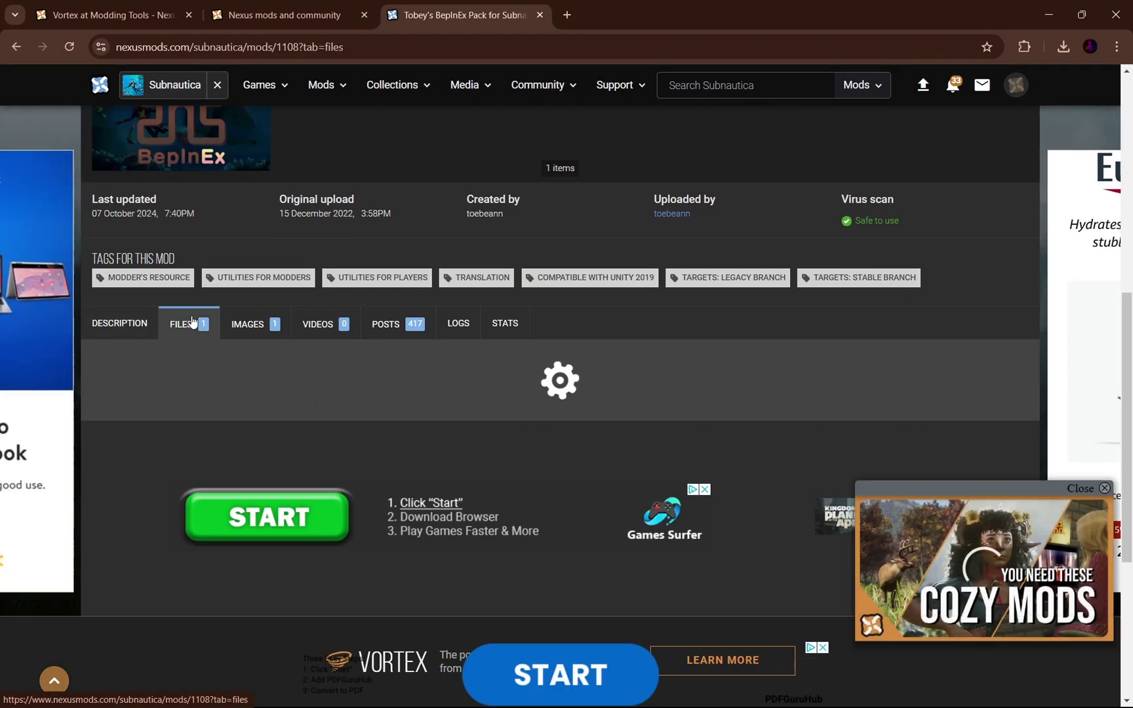
scroll(118, 153, down, 4)
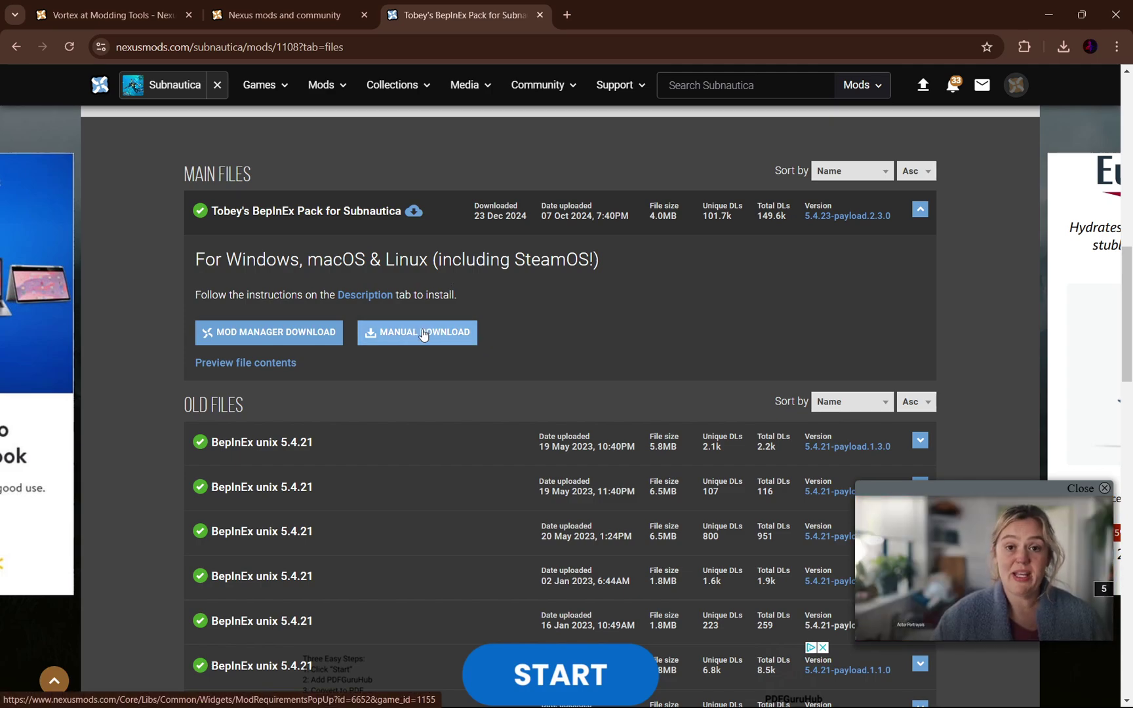
click(251, 342)
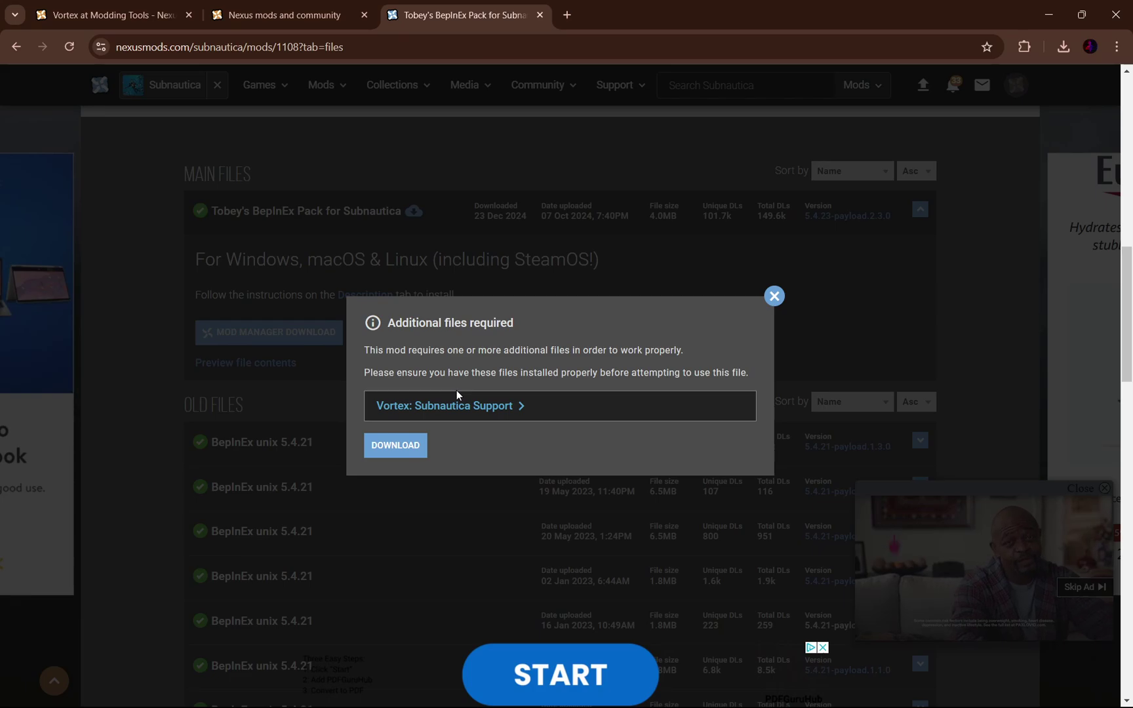
click(402, 447)
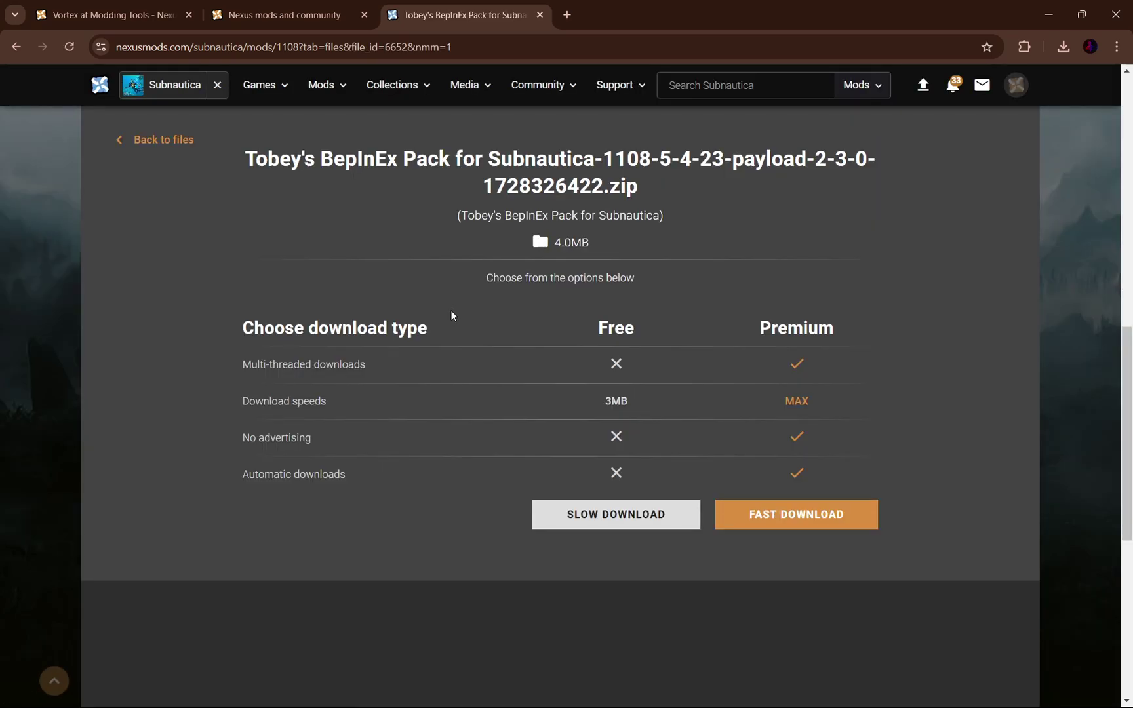
scroll(511, 267, down, 1)
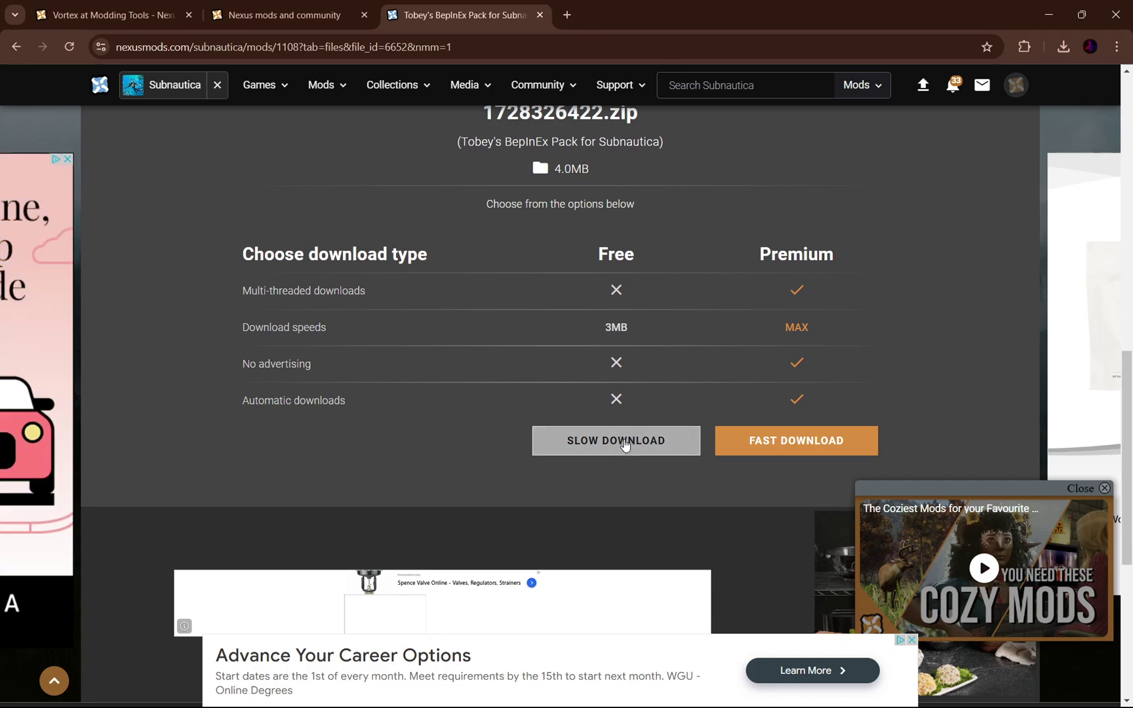
click(609, 449)
scroll(502, 278, up, 2)
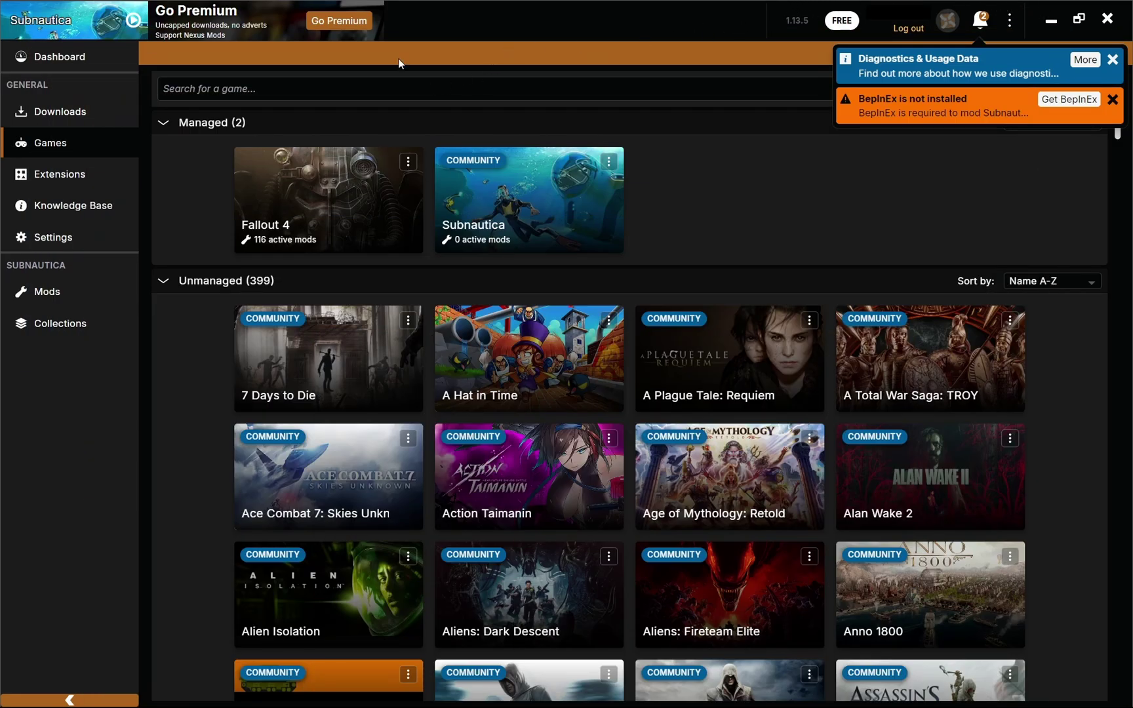
Step: Let BepInEx install from Downloads, then confirm Subnautica shows 1 active mod on the Games page
click(96, 123)
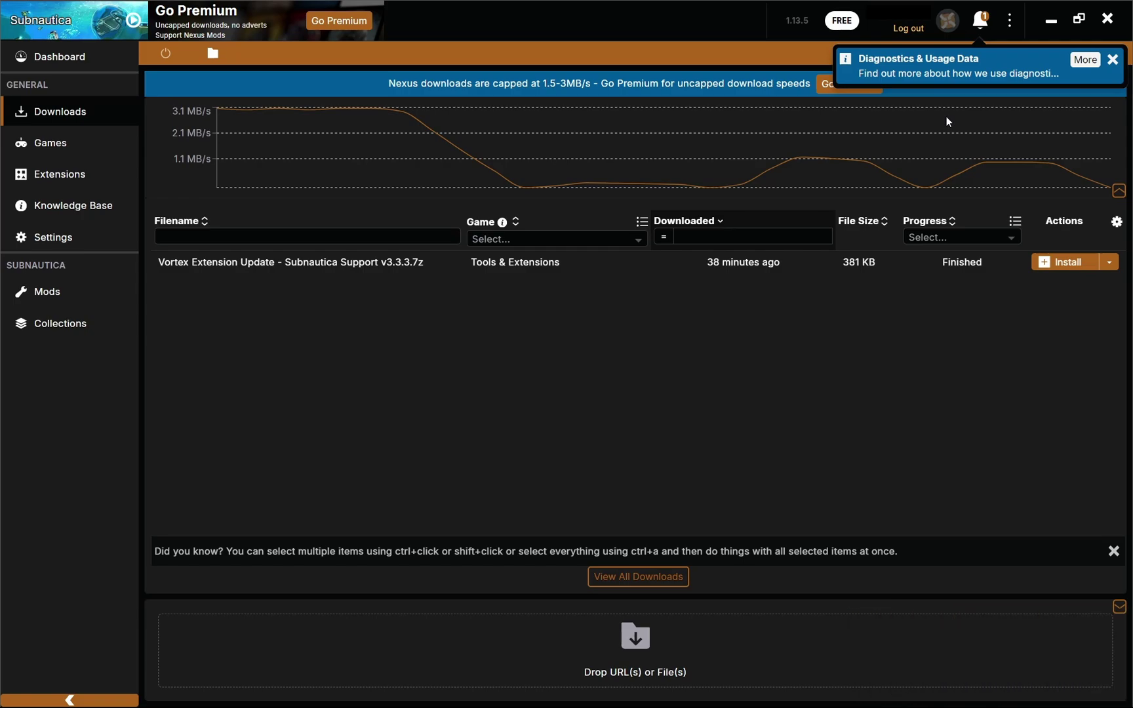
click(89, 142)
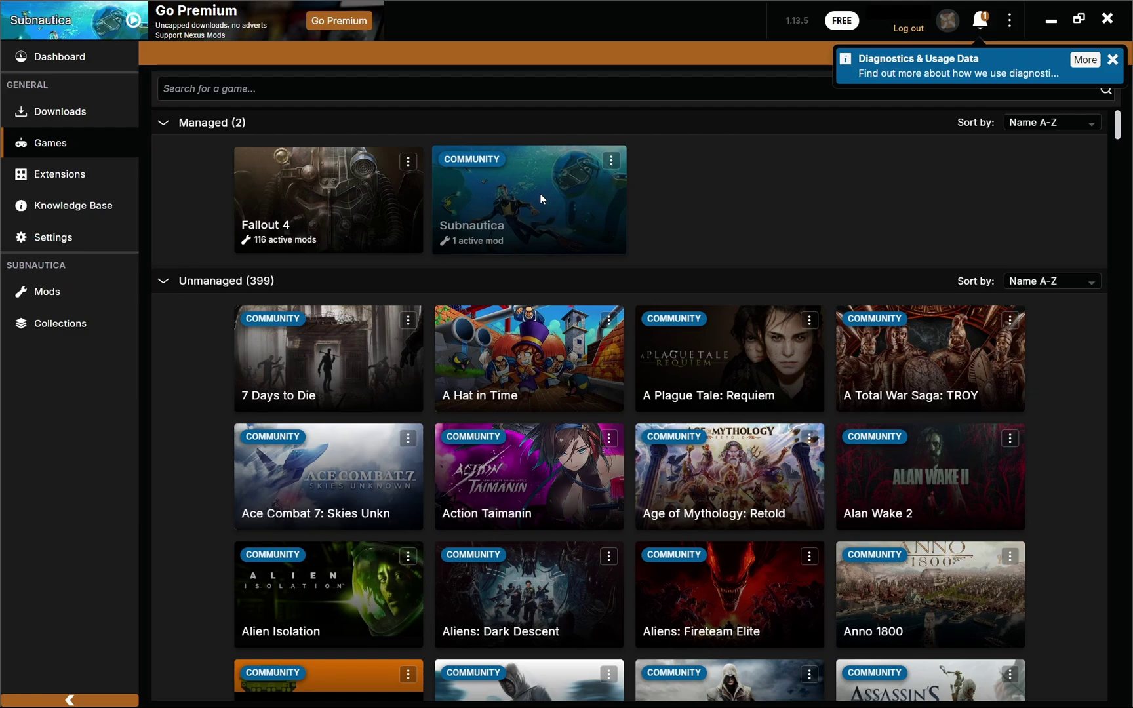
Step: Open the Subnautica mod listings on Nexus Mods and view the mods added this week
click(613, 161)
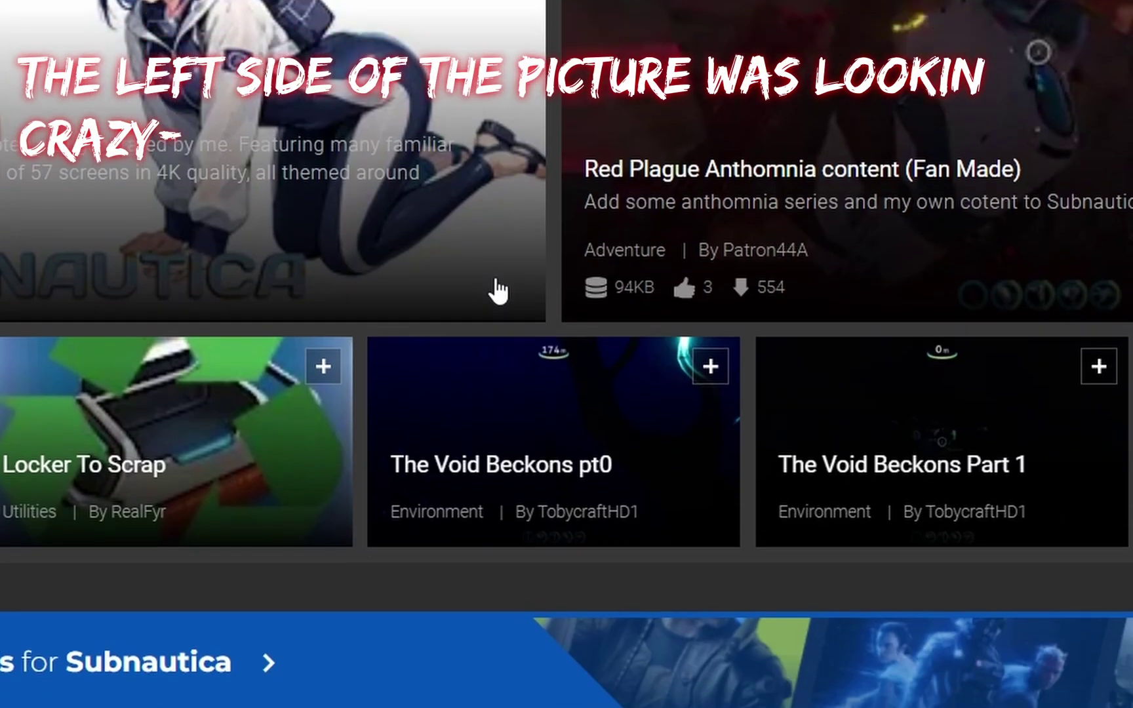
scroll(532, 371, down, 5)
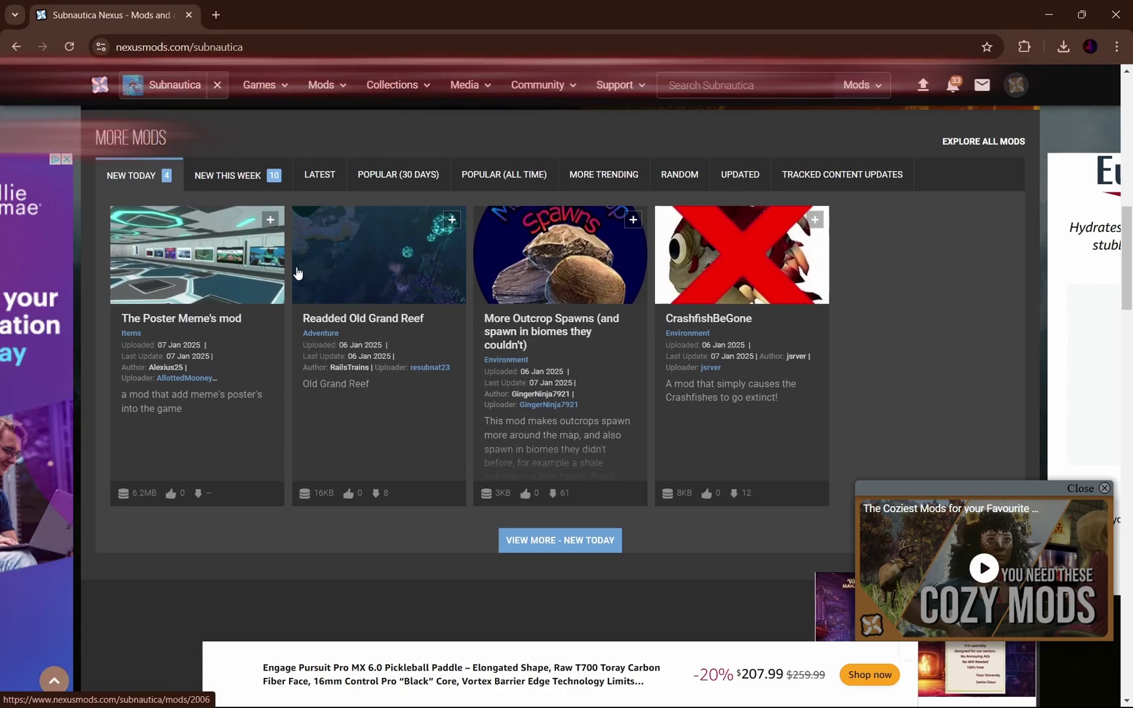
click(269, 176)
scroll(263, 176, down, 2)
scroll(278, 154, down, 2)
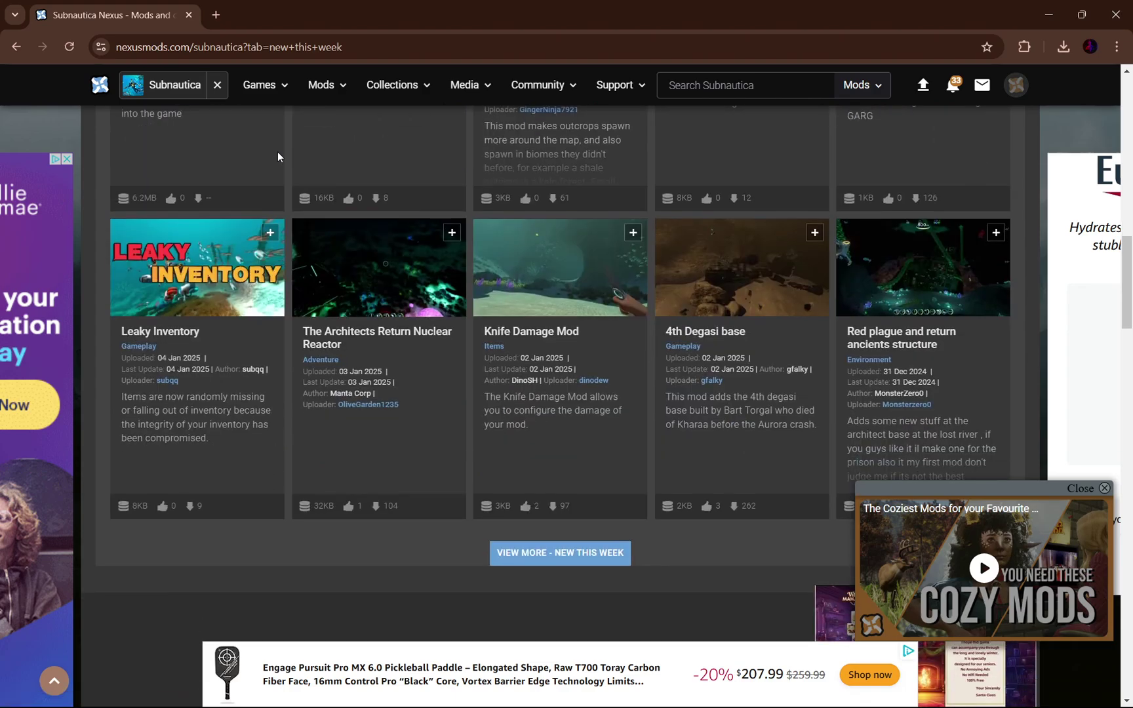
scroll(278, 154, up, 4)
Step: Check the all-time and 30-day popular lists, then quick-search Subnautica mods for 'Beluga'
click(503, 131)
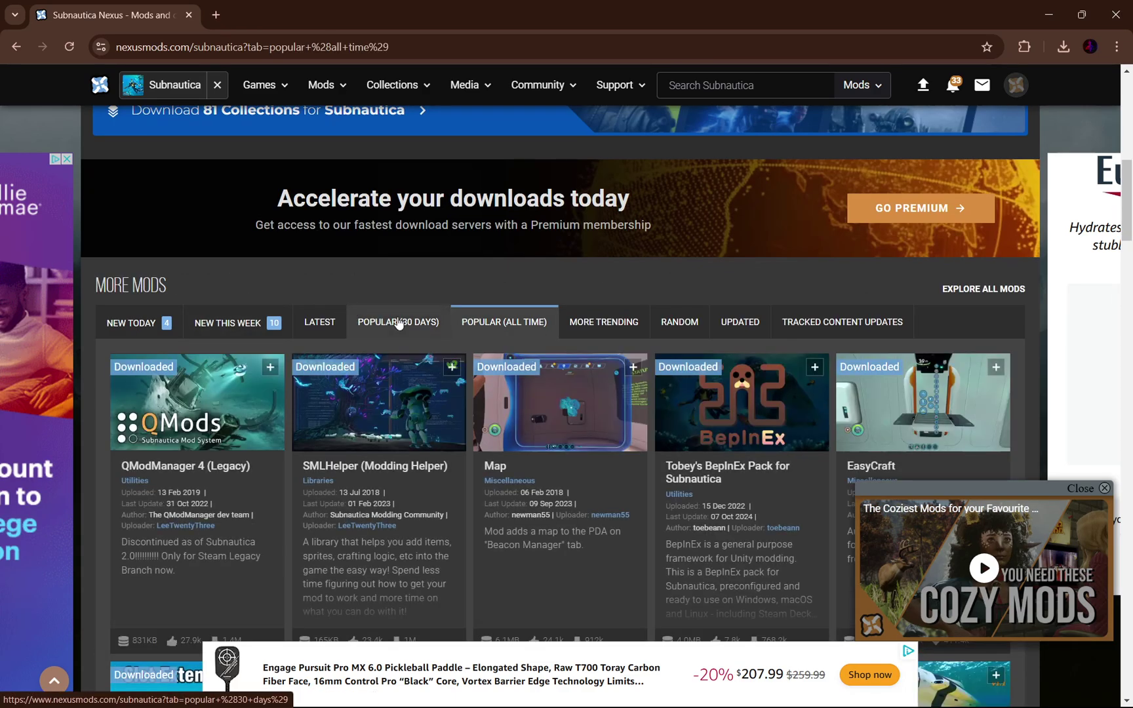
click(398, 322)
click(759, 85)
text(Beluga)
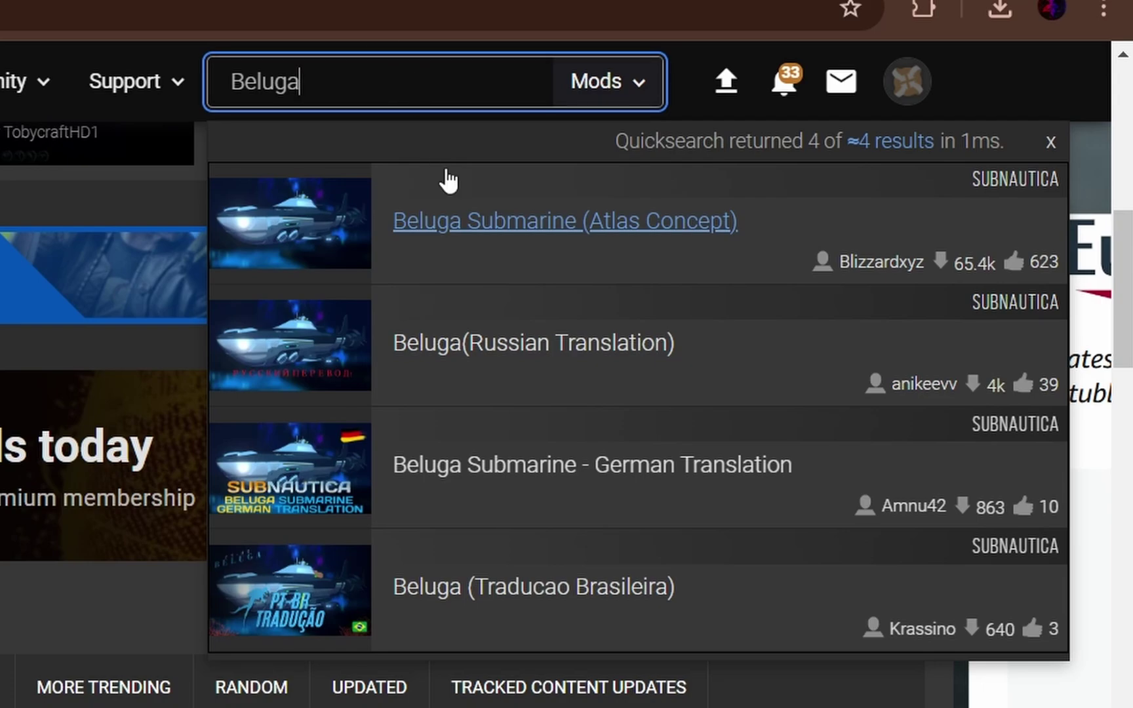
Step: Open Beluga Submarine (Atlas Concept) and start a Mod Manager Download of its file
click(442, 220)
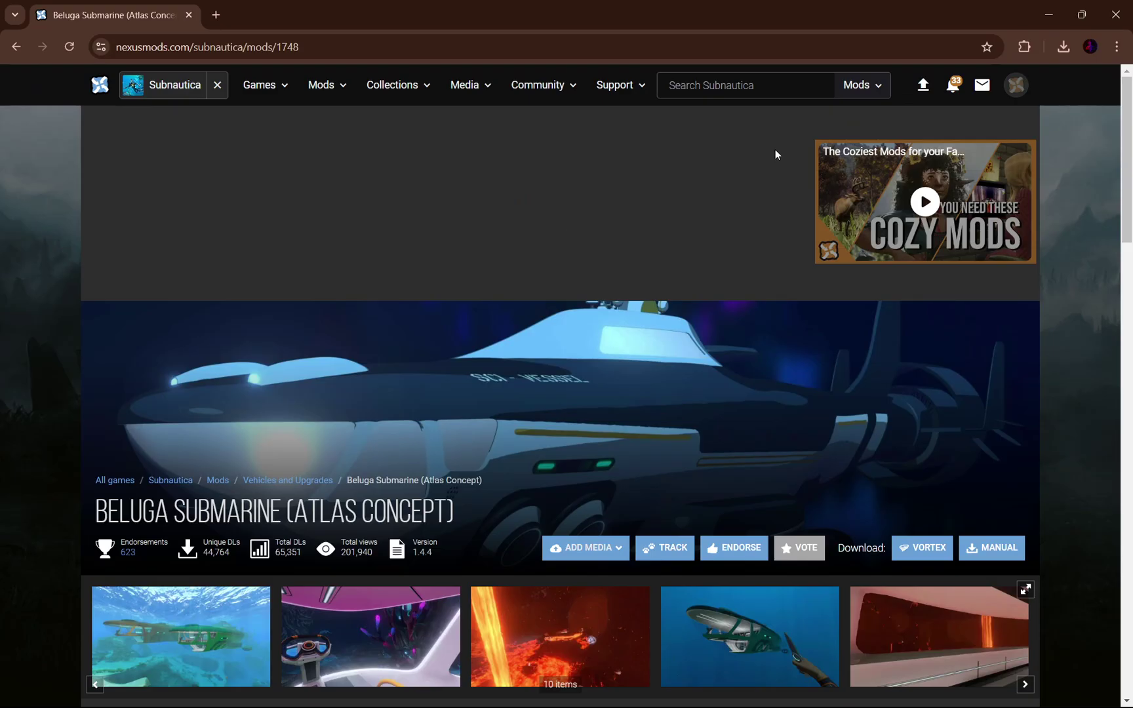
scroll(776, 155, down, 5)
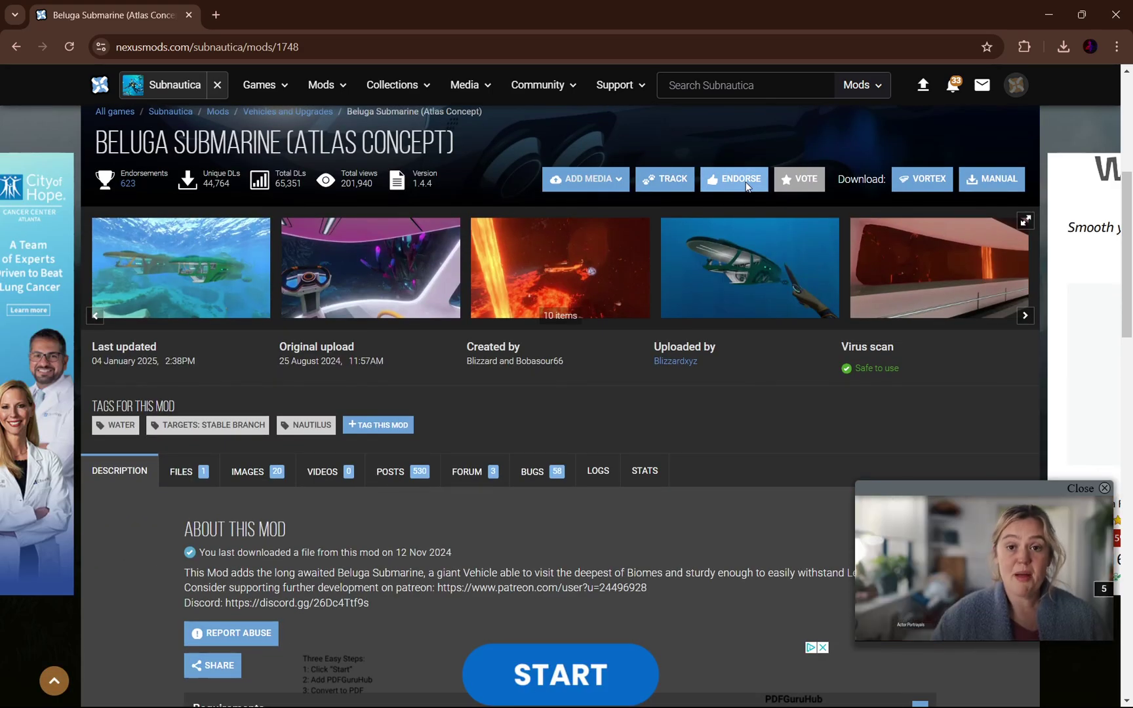
scroll(202, 212, down, 4)
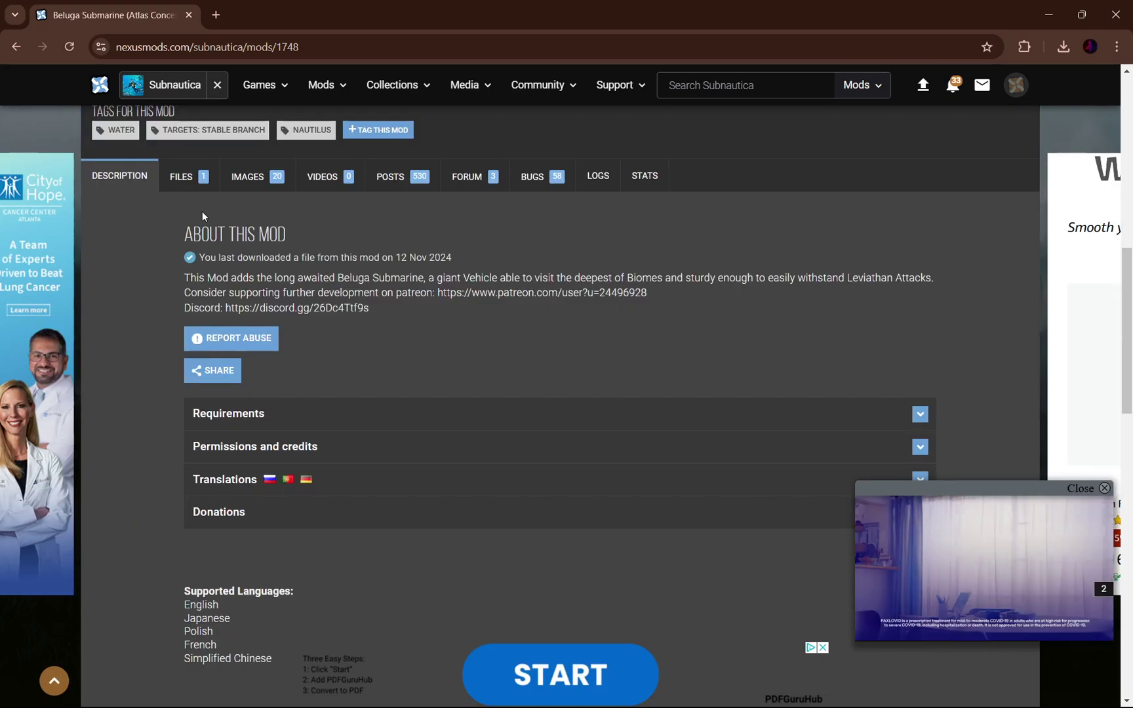
click(198, 181)
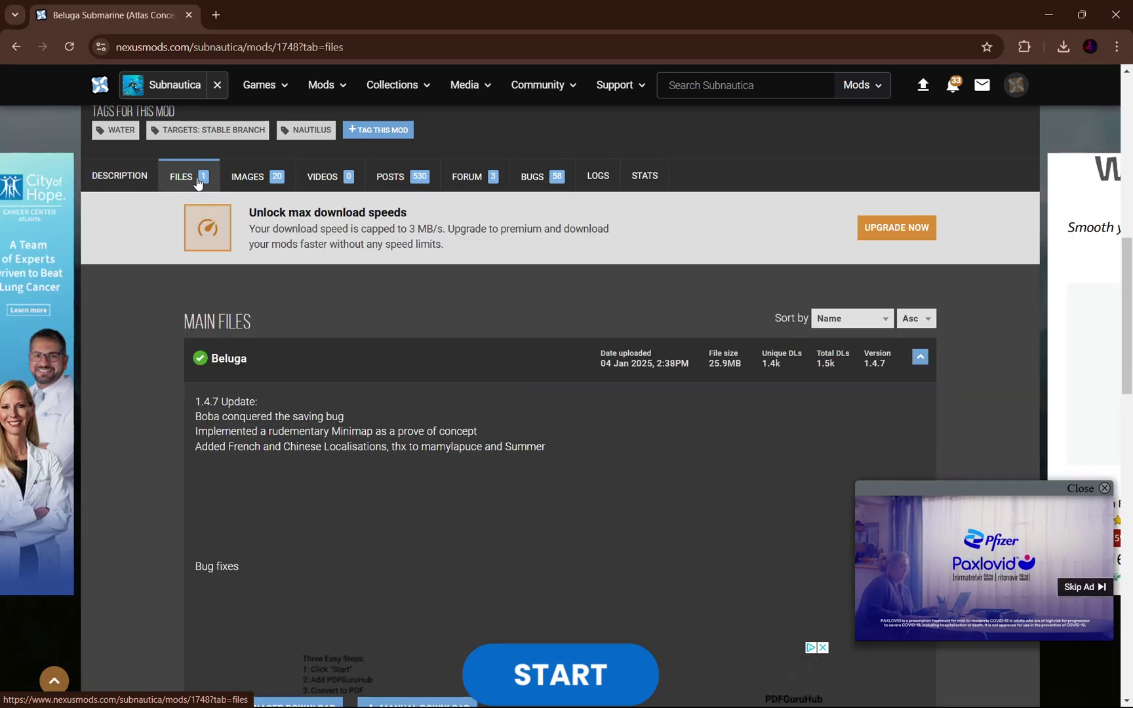
scroll(238, 195, down, 2)
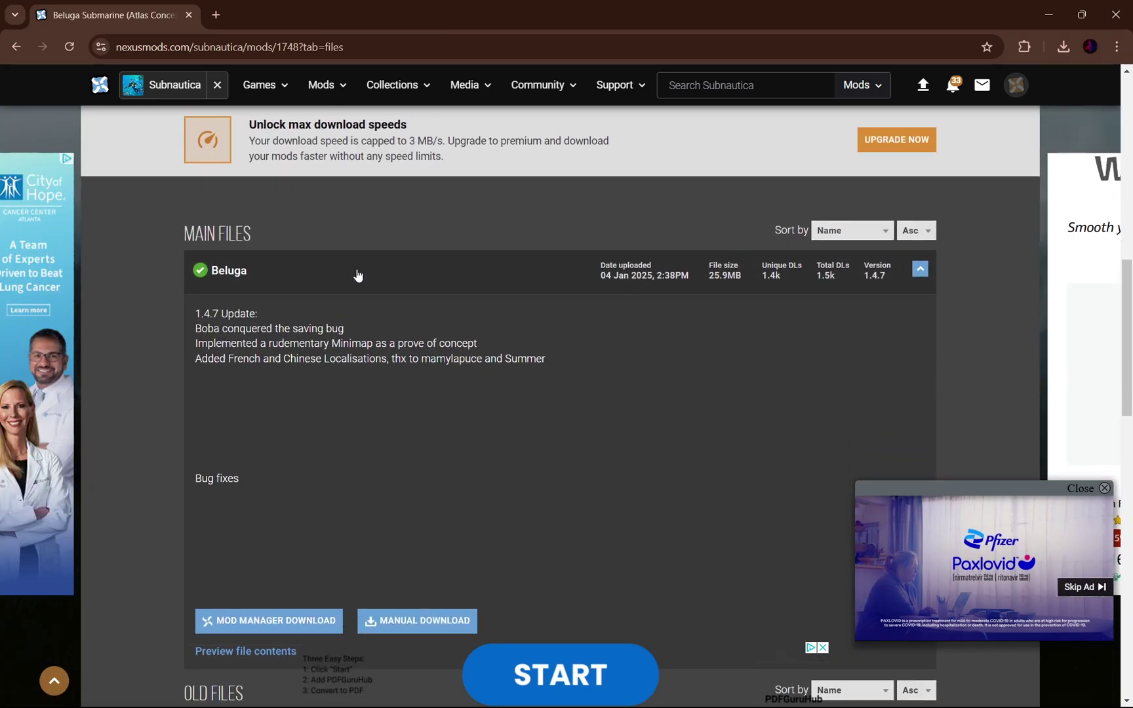
scroll(193, 262, up, 3)
scroll(189, 210, down, 5)
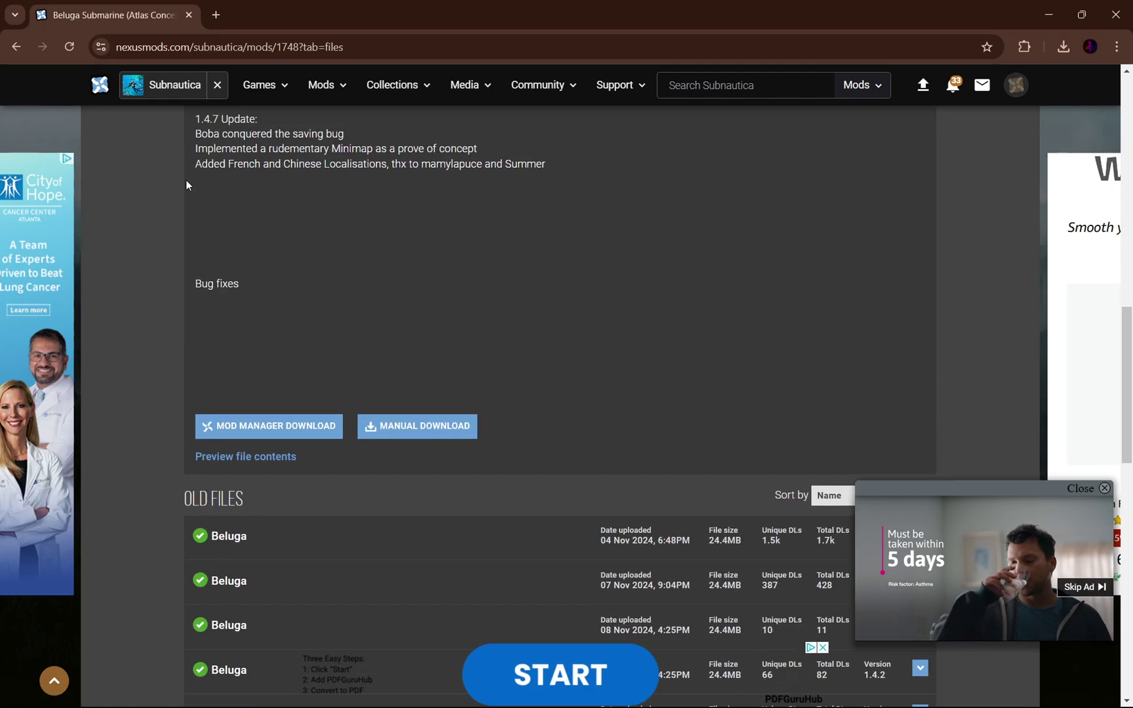
scroll(223, 203, up, 3)
scroll(443, 315, down, 2)
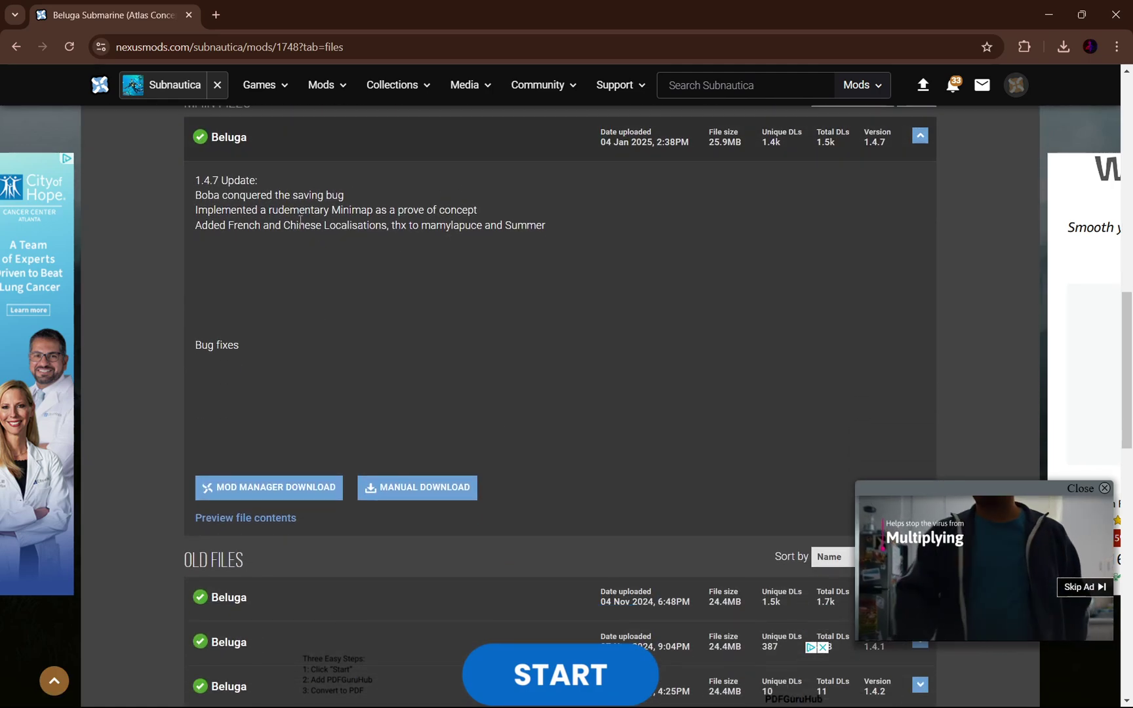
click(276, 485)
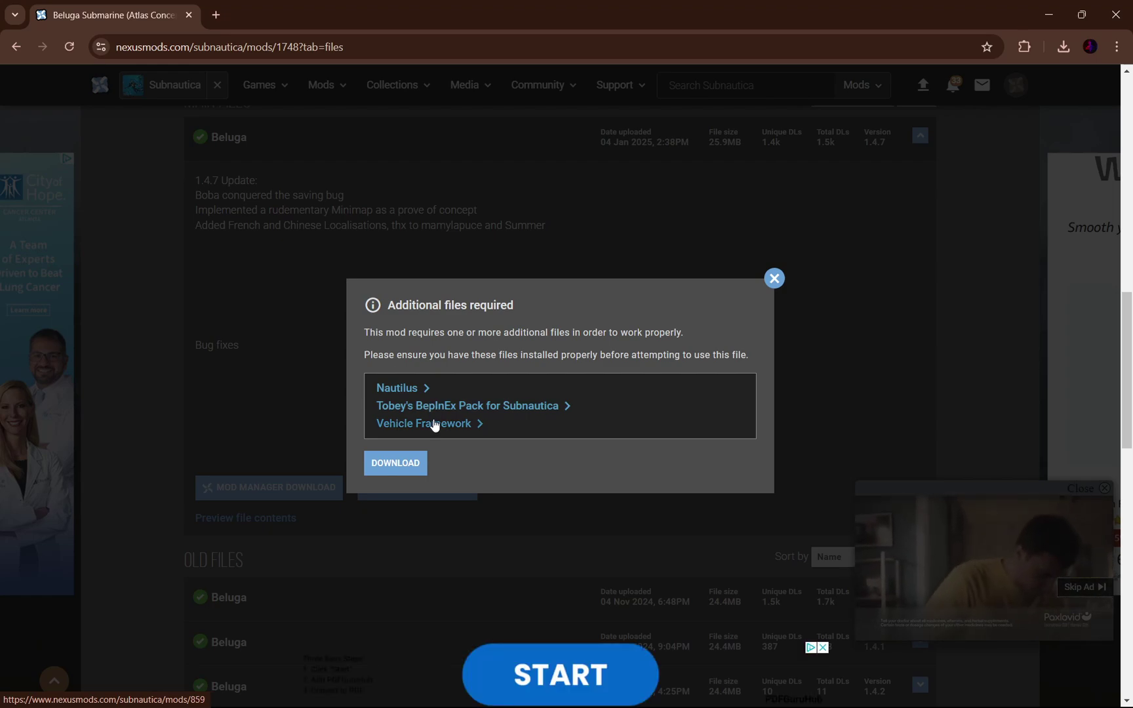
Step: Open the Nautilus and Vehicle Framework requirement links in new browser tabs
right_click(400, 387)
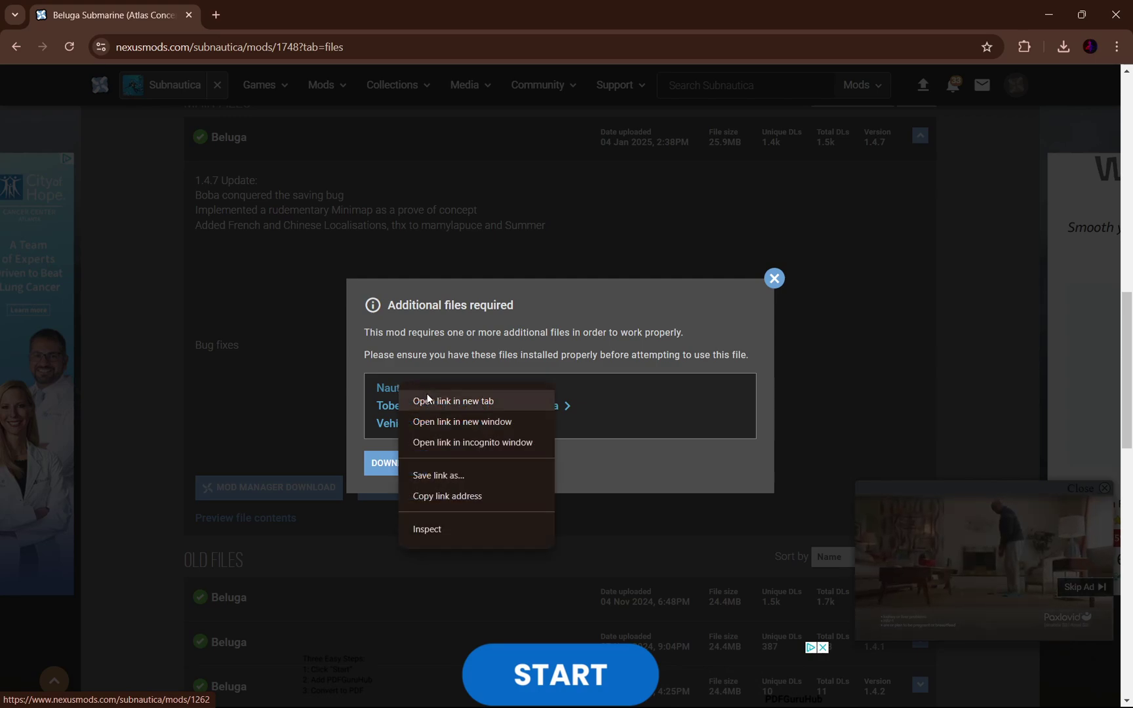
click(427, 397)
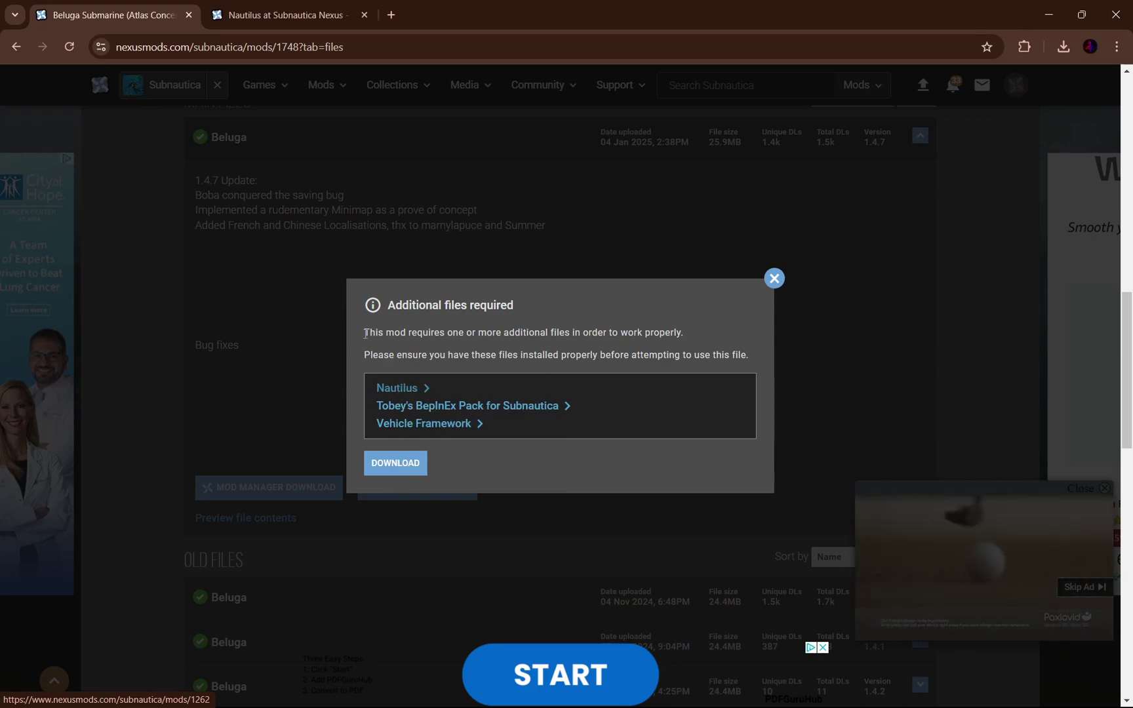
right_click(413, 435)
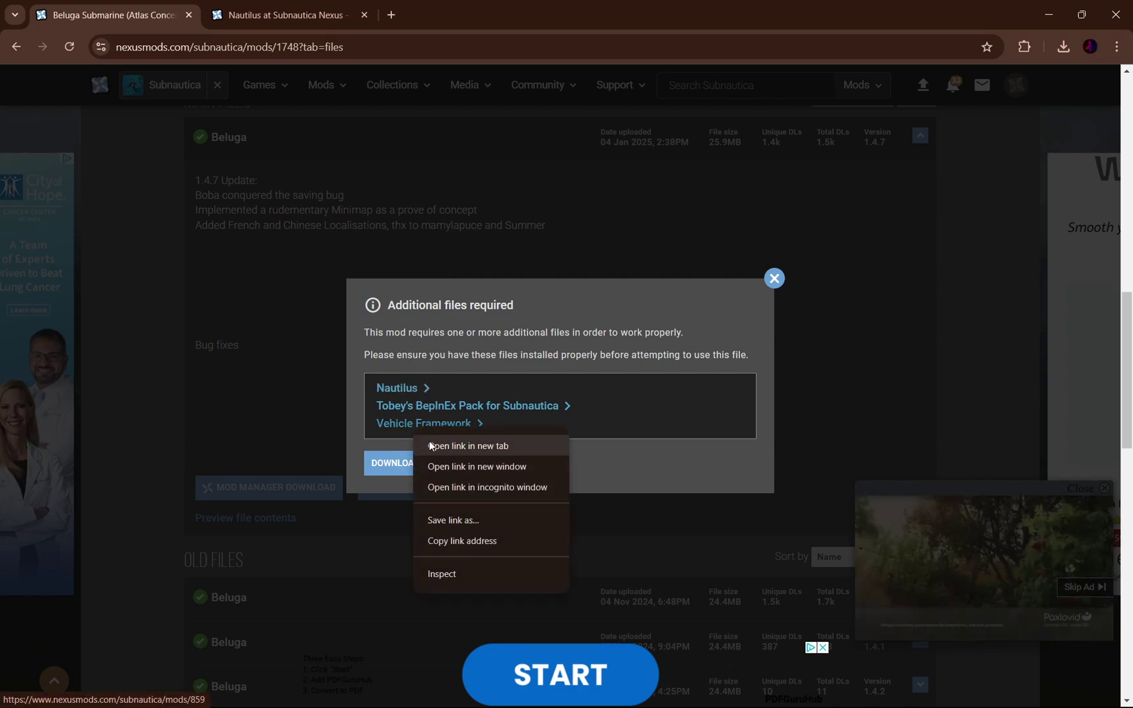
click(431, 446)
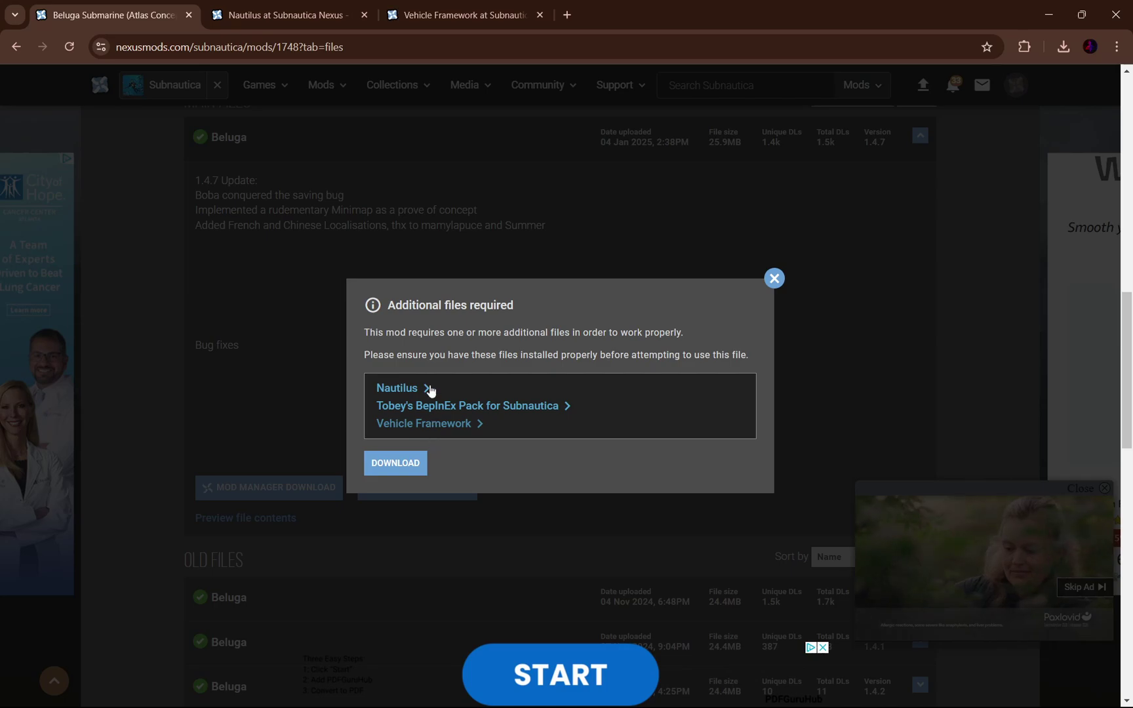
Step: Send the main Nautilus 1.0.0-pre.34 file (313KB) from its Files tab to Vortex
click(308, 14)
scroll(255, 108, down, 8)
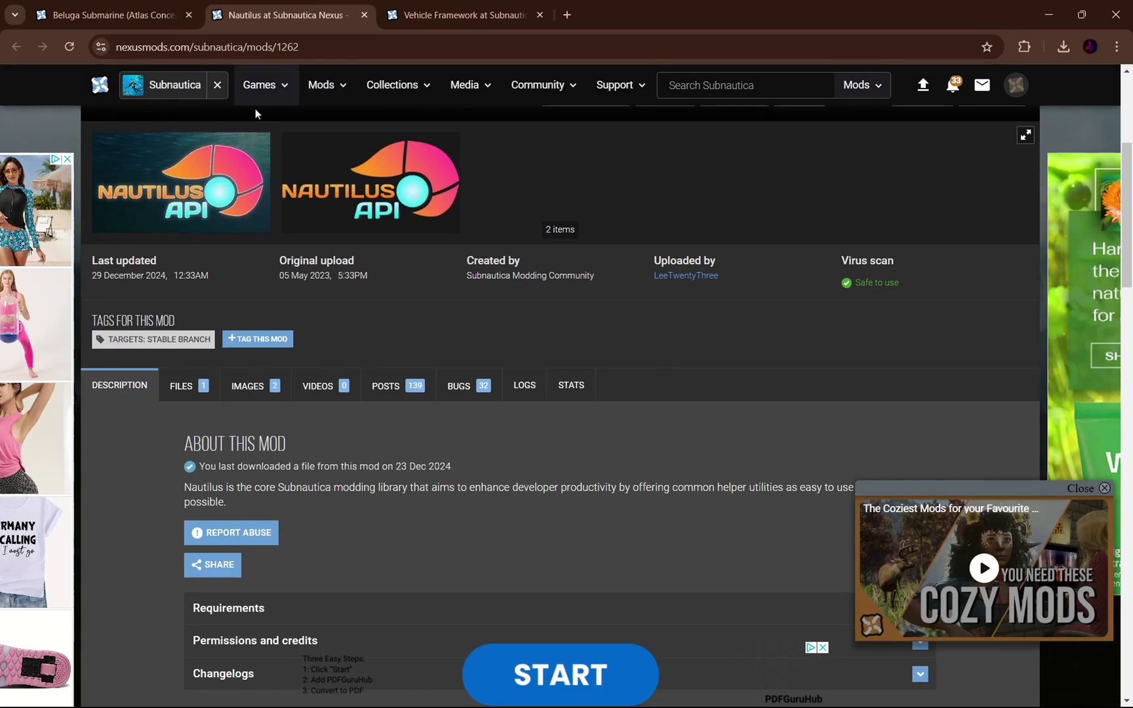
click(203, 159)
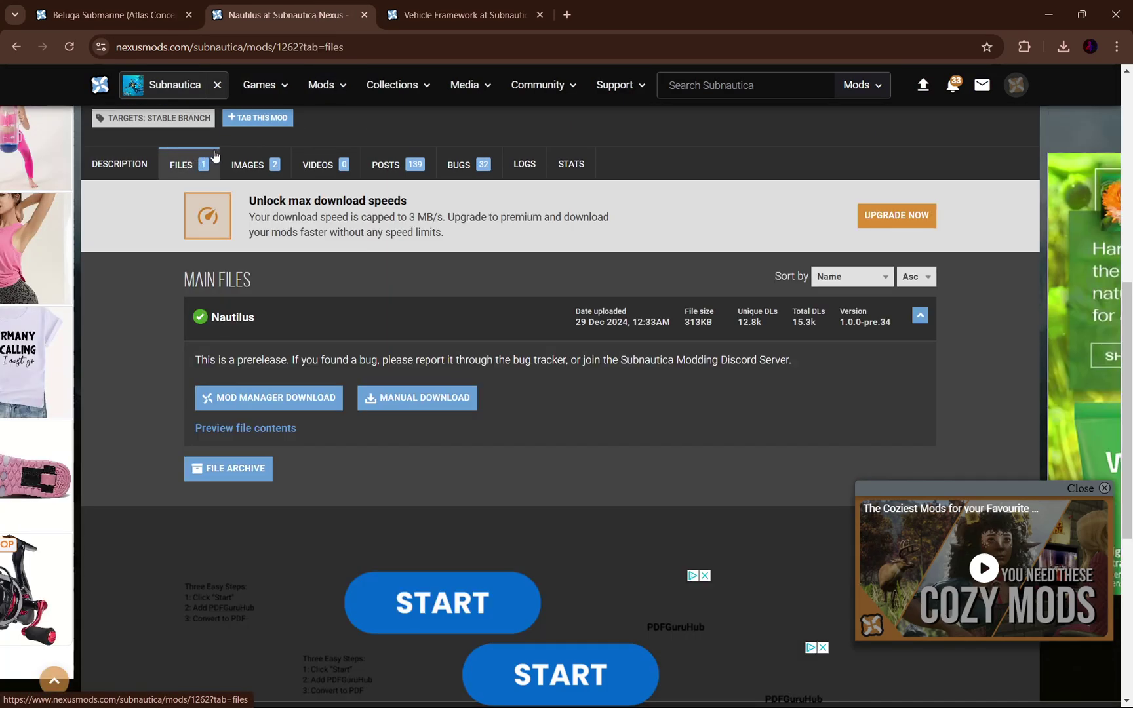
scroll(290, 357, down, 2)
click(326, 331)
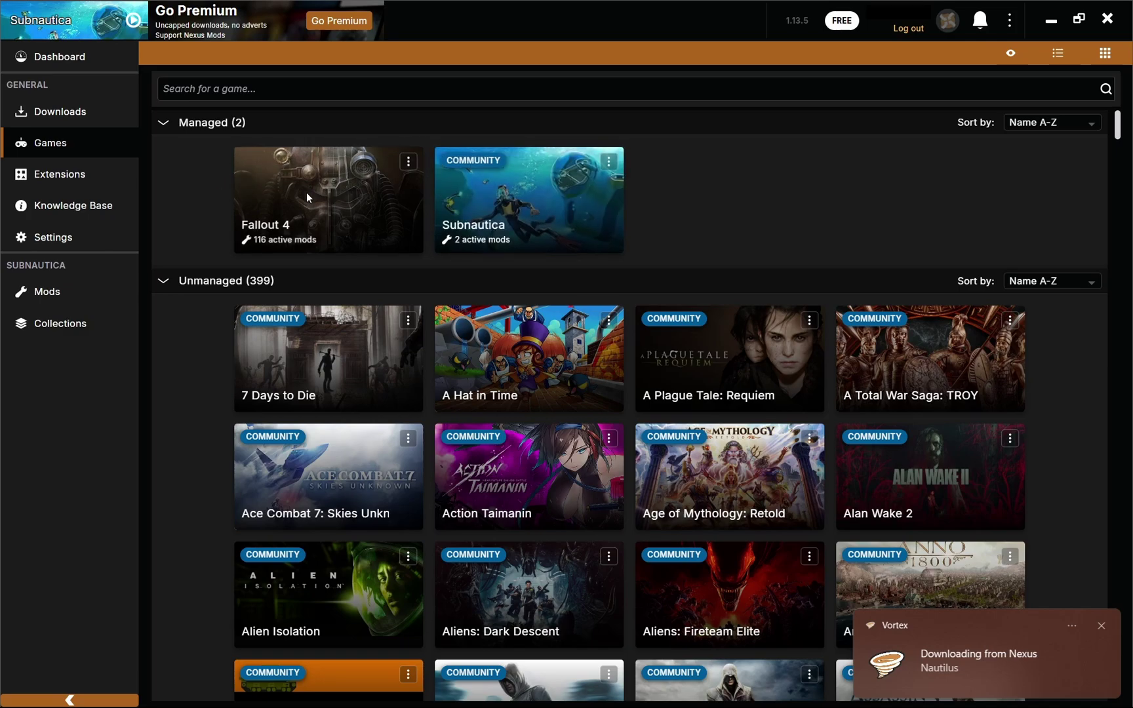
Step: Check Vortex downloads, then view Subnautica's Mods list showing BepInEx Pack and Nautilus enabled
click(41, 115)
click(48, 291)
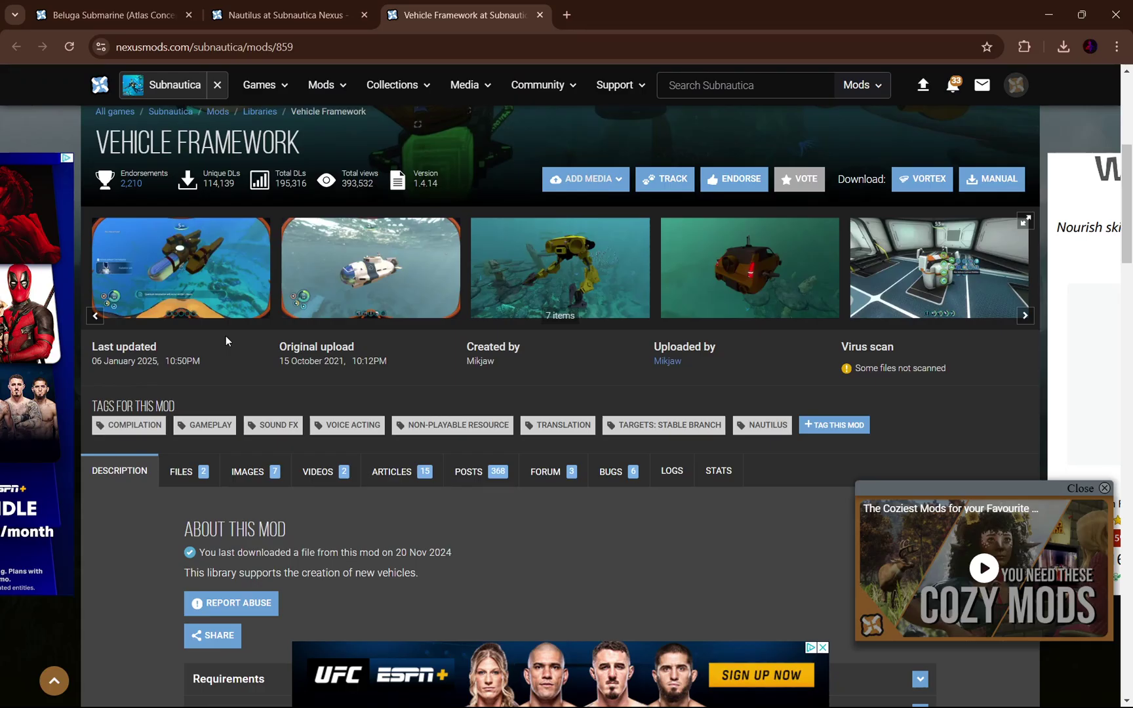
Step: Start a Mod Manager Download of Vehicle Framework - Stable 1.4.14 from its Files tab
scroll(225, 338, down, 3)
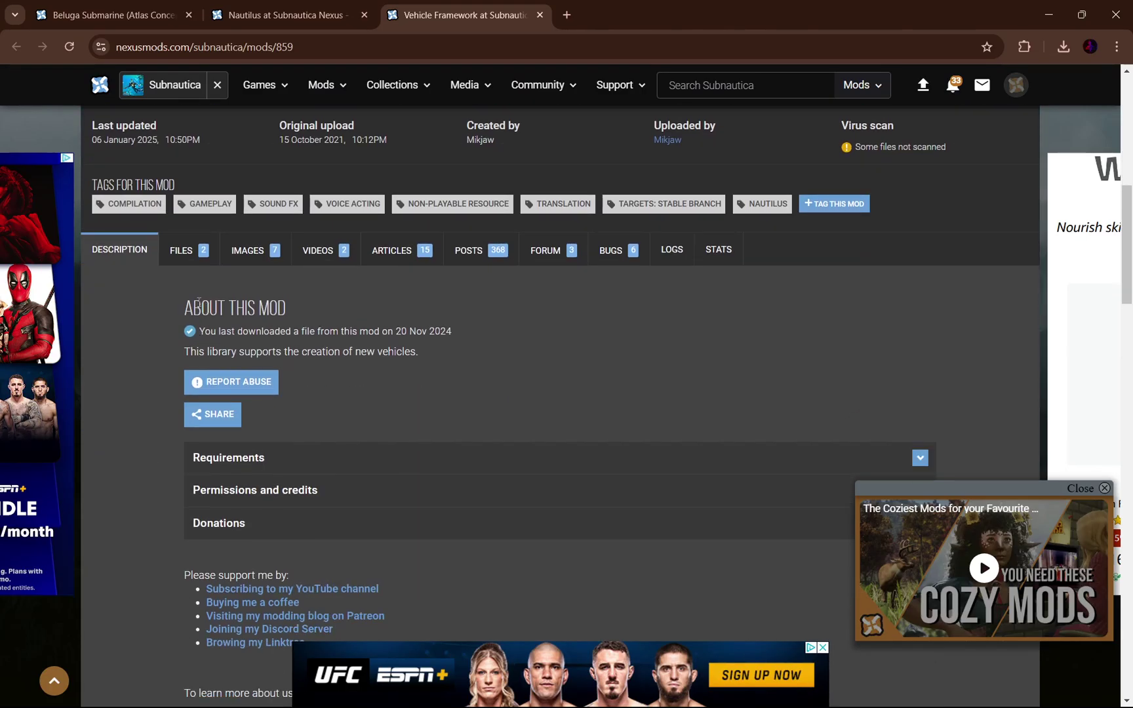
click(194, 261)
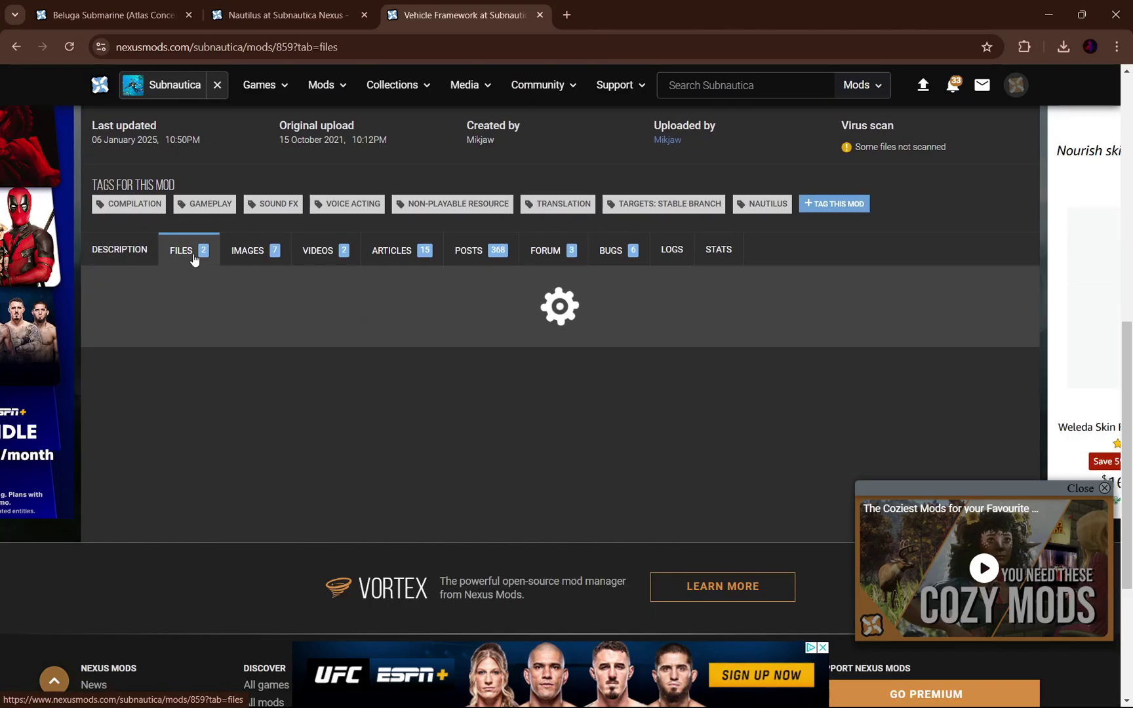
scroll(197, 252, down, 4)
scroll(450, 245, up, 1)
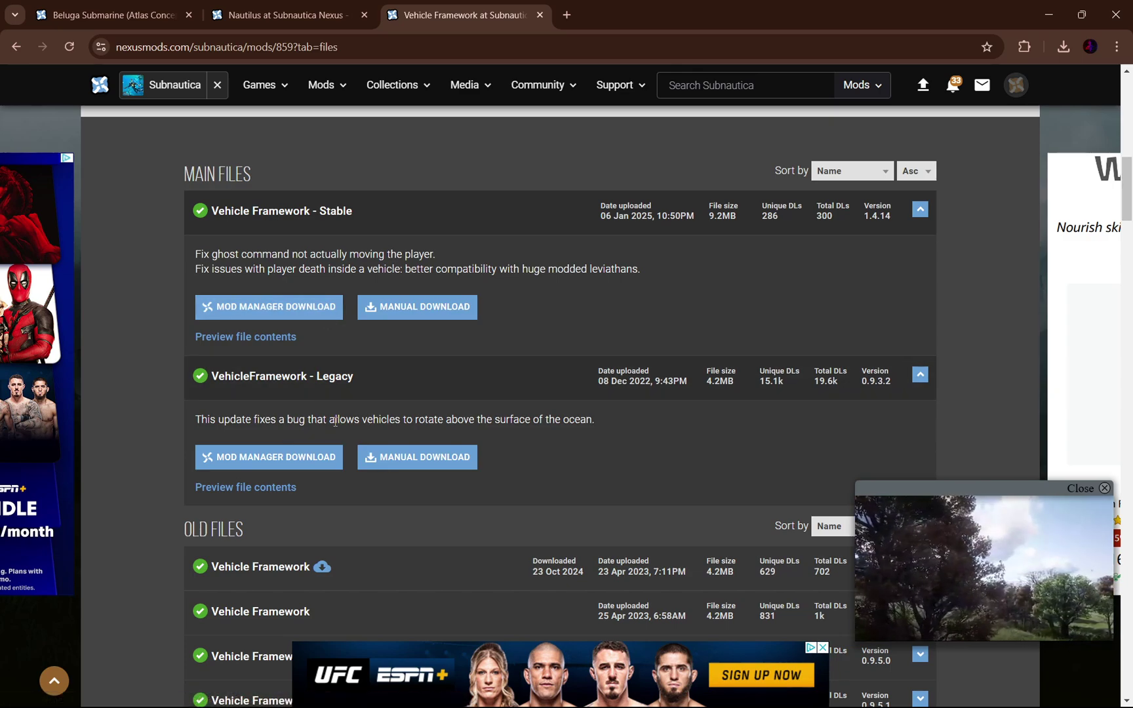
click(313, 310)
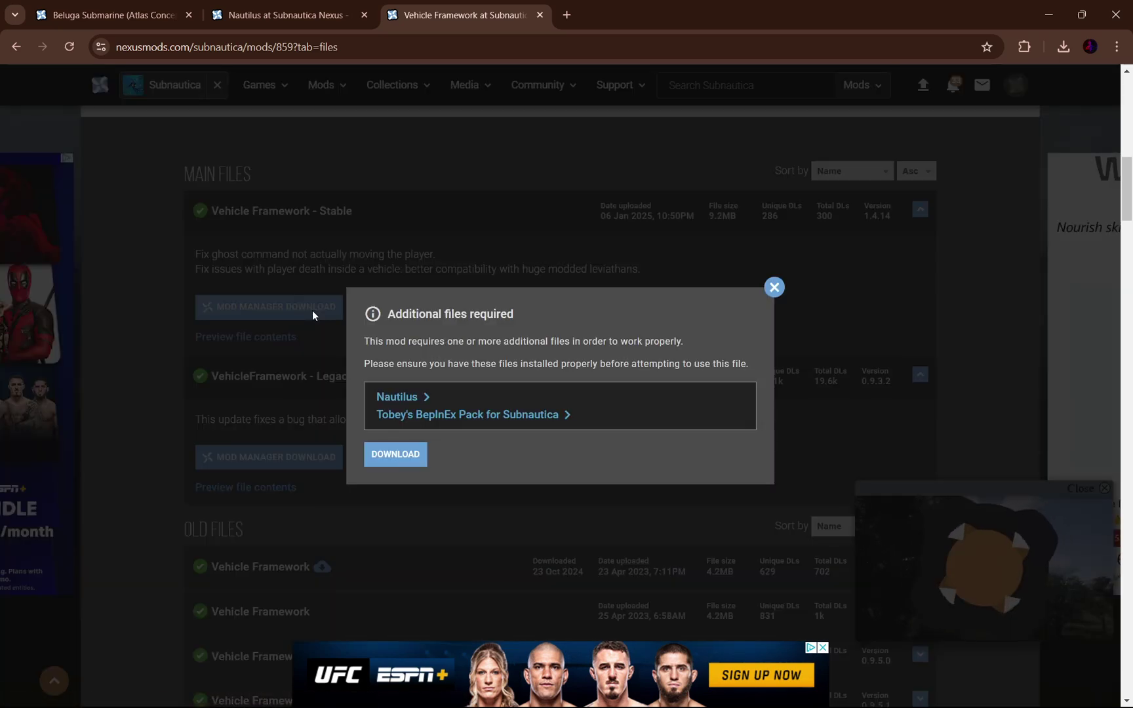